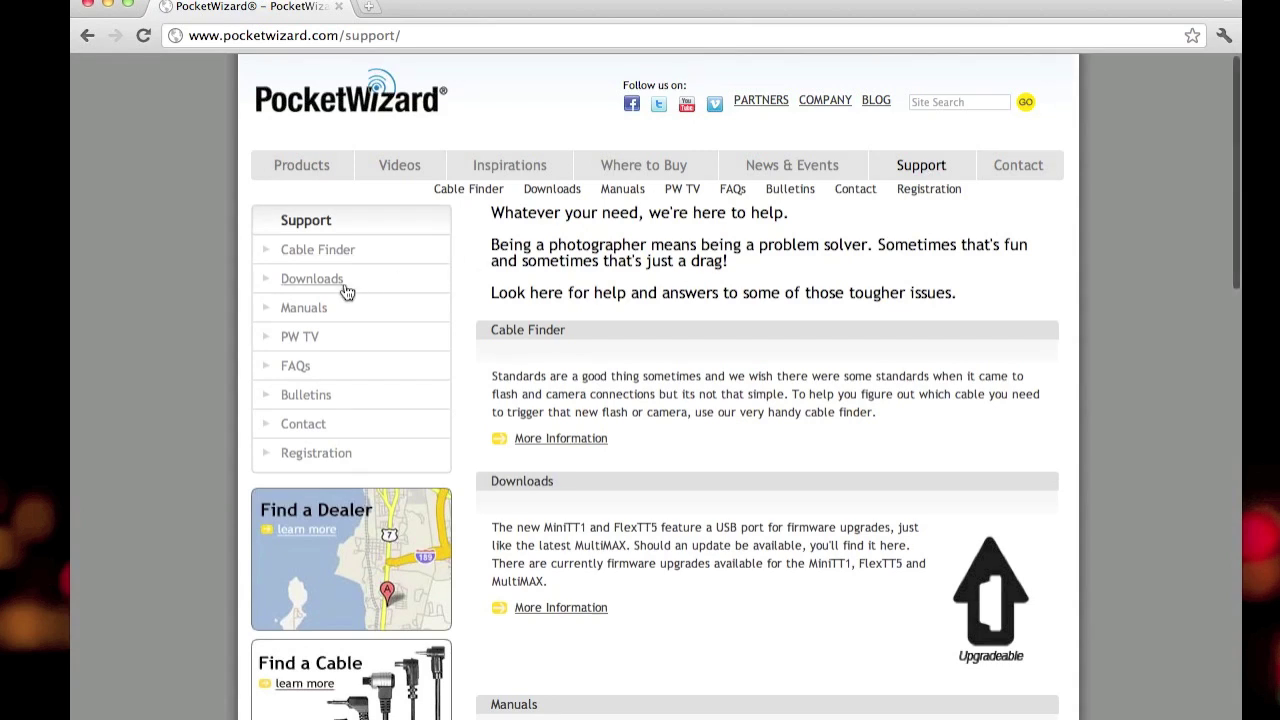
Go to the Downloads page offering PocketWizard Utility 1.35 for Mac and Windows.
{"action": "left_click", "coordinate": [339, 278]}
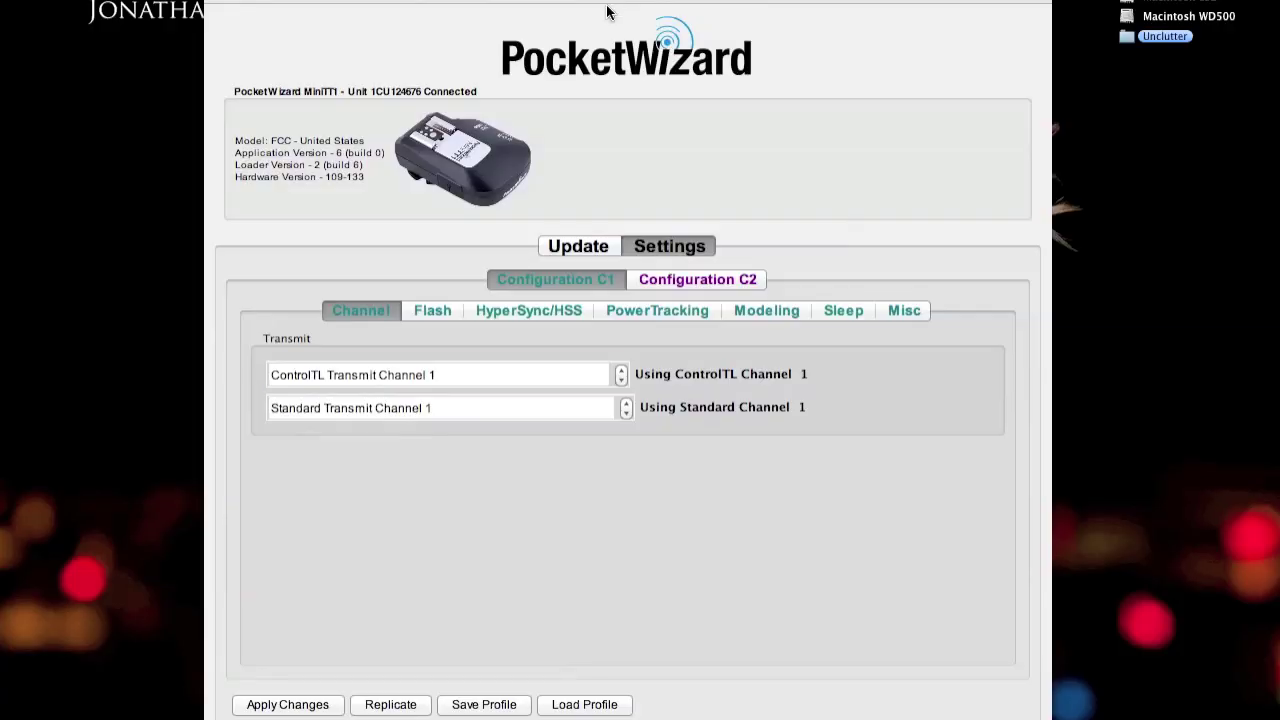
{"action": "left_click", "coordinate": [607, 12]}
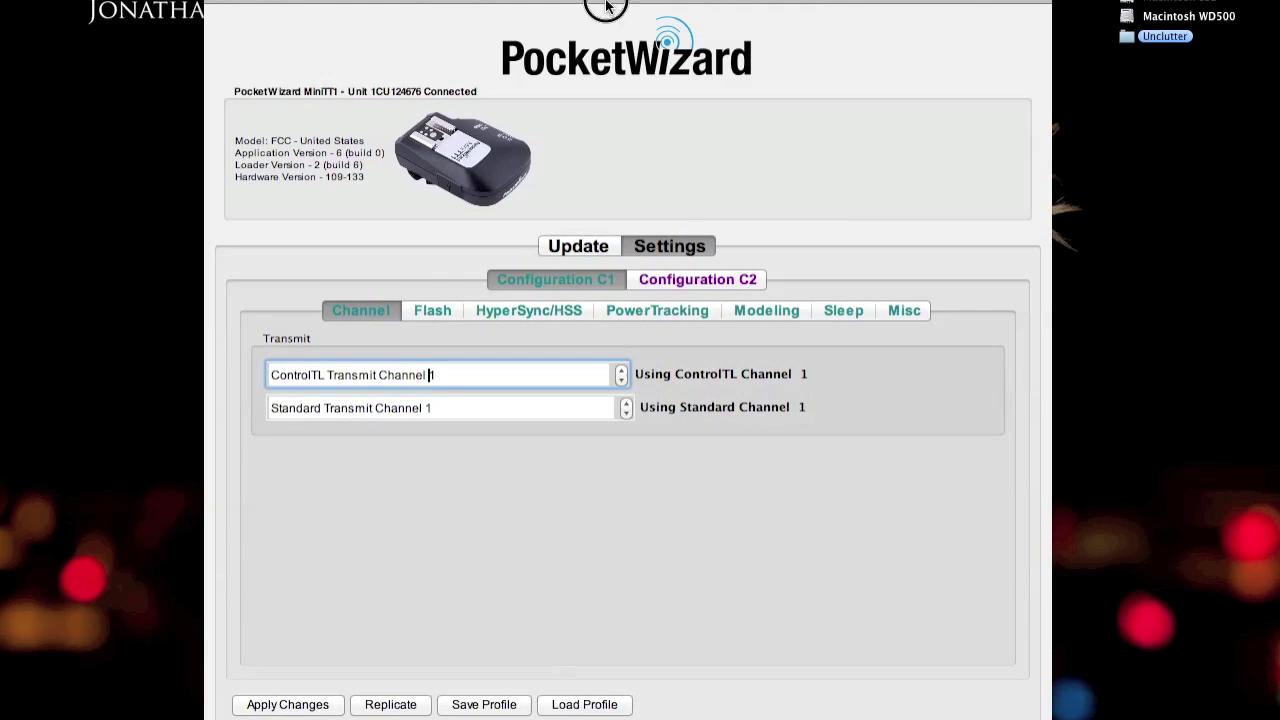
{"action": "left_click_drag", "start_coordinate": [605, 8], "coordinate": [596, 1]}
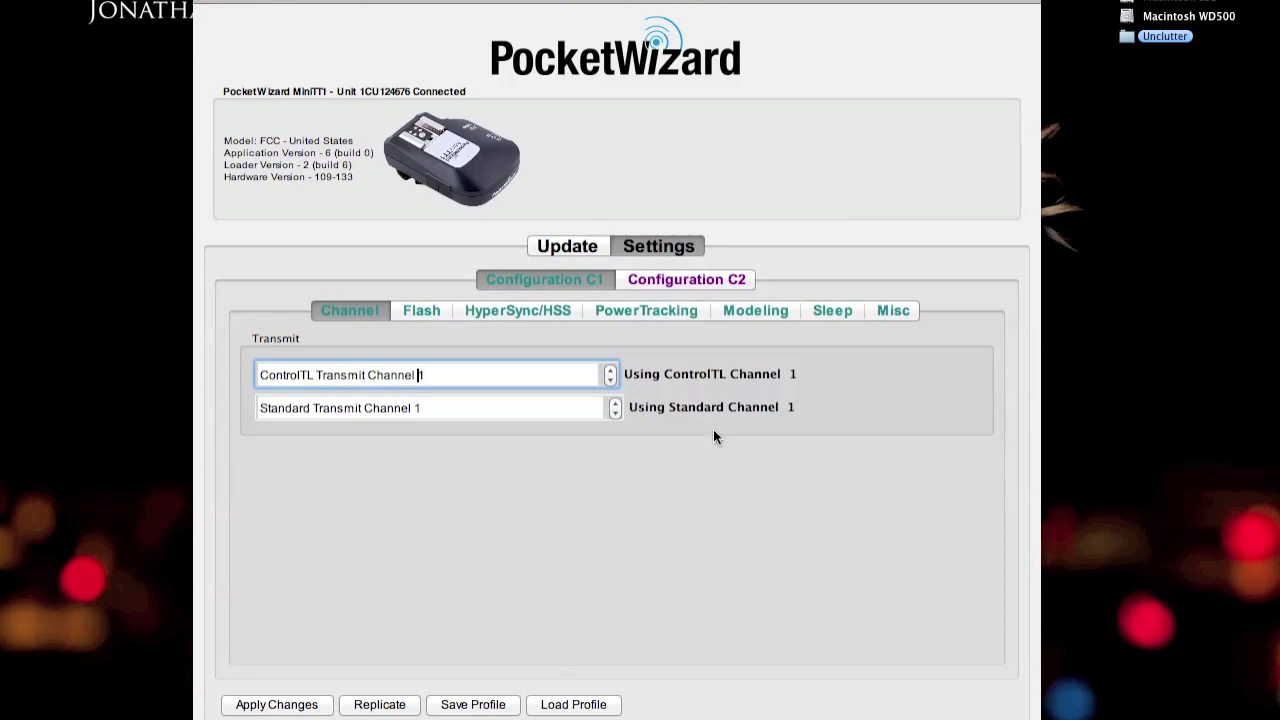
Step the C1 ControlTL transmit channel up to 8, then clear the field.
{"action": "left_click", "coordinate": [612, 370]}
{"action": "left_click", "coordinate": [610, 378]}
{"action": "left_click", "coordinate": [612, 371]}
{"action": "left_click", "coordinate": [612, 371]}
{"action": "left_click", "coordinate": [612, 371]}
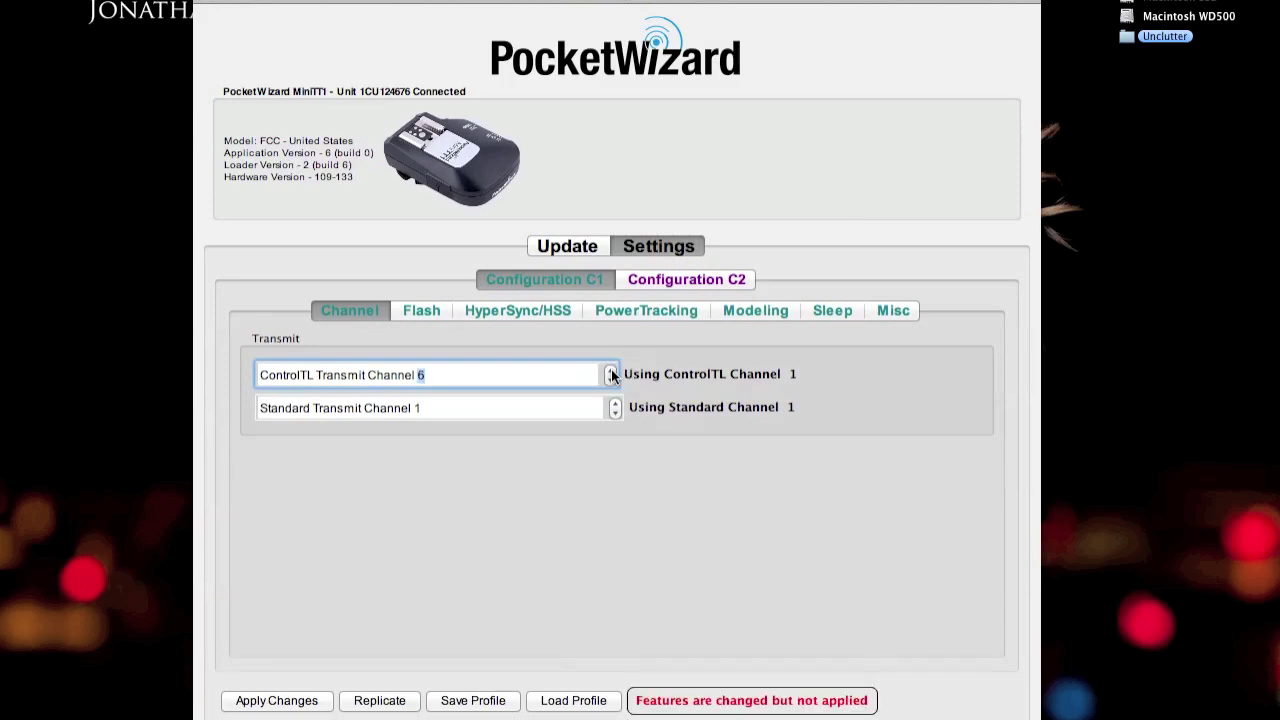
{"action": "left_click", "coordinate": [612, 371]}
{"action": "left_click", "coordinate": [612, 371]}
{"action": "left_click", "coordinate": [531, 372]}
Enter 1 as the C1 ControlTL transmit channel.
{"action": "type", "text": "1"}
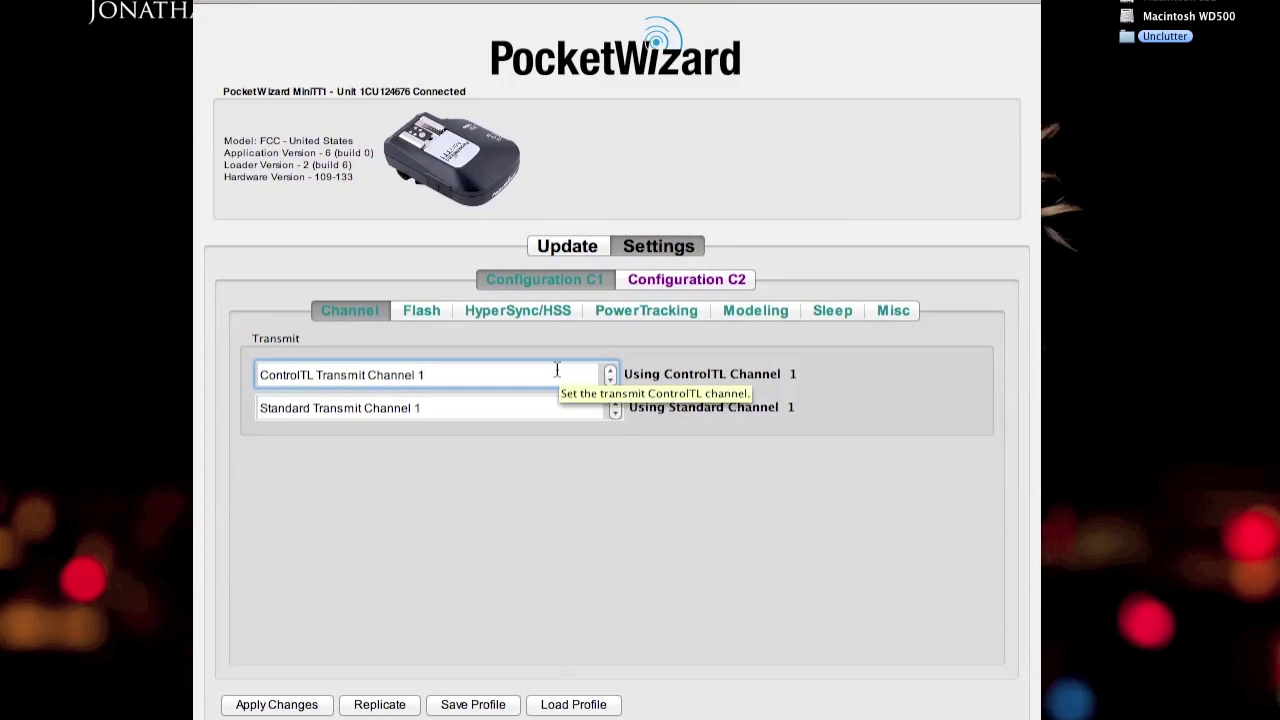
{"action": "key", "text": "BackSpace"}
Set Configuration C1 to ControlTL channel 8 and Standard channel 3.
{"action": "type", "text": "8"}
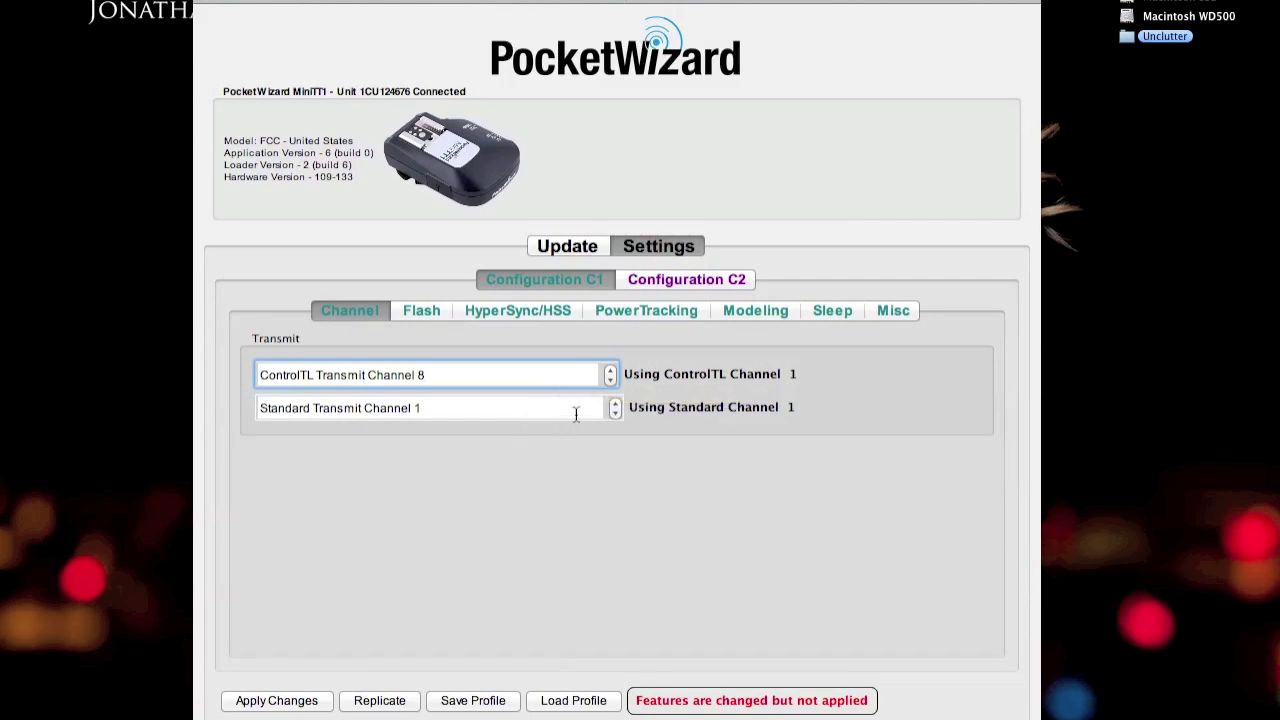
{"action": "left_click", "coordinate": [581, 411]}
{"action": "left_click", "coordinate": [617, 401]}
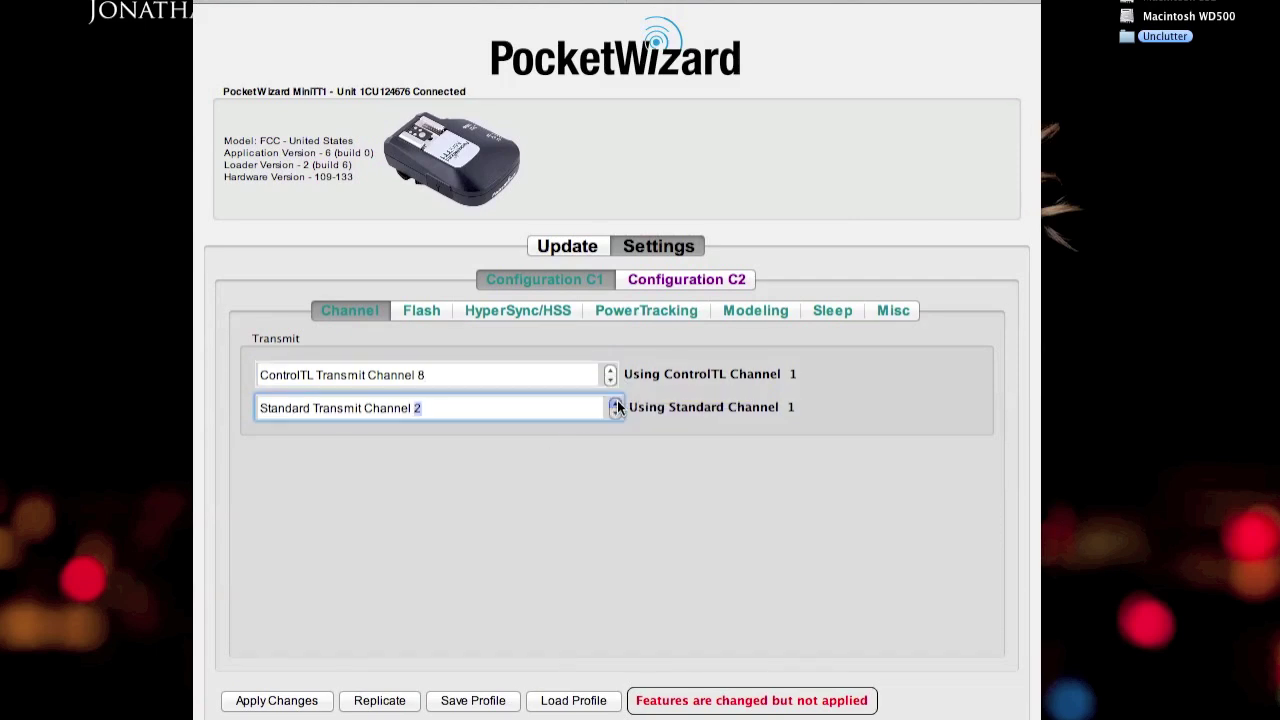
{"action": "left_click", "coordinate": [491, 378]}
{"action": "left_click", "coordinate": [492, 407]}
{"action": "left_click", "coordinate": [480, 370]}
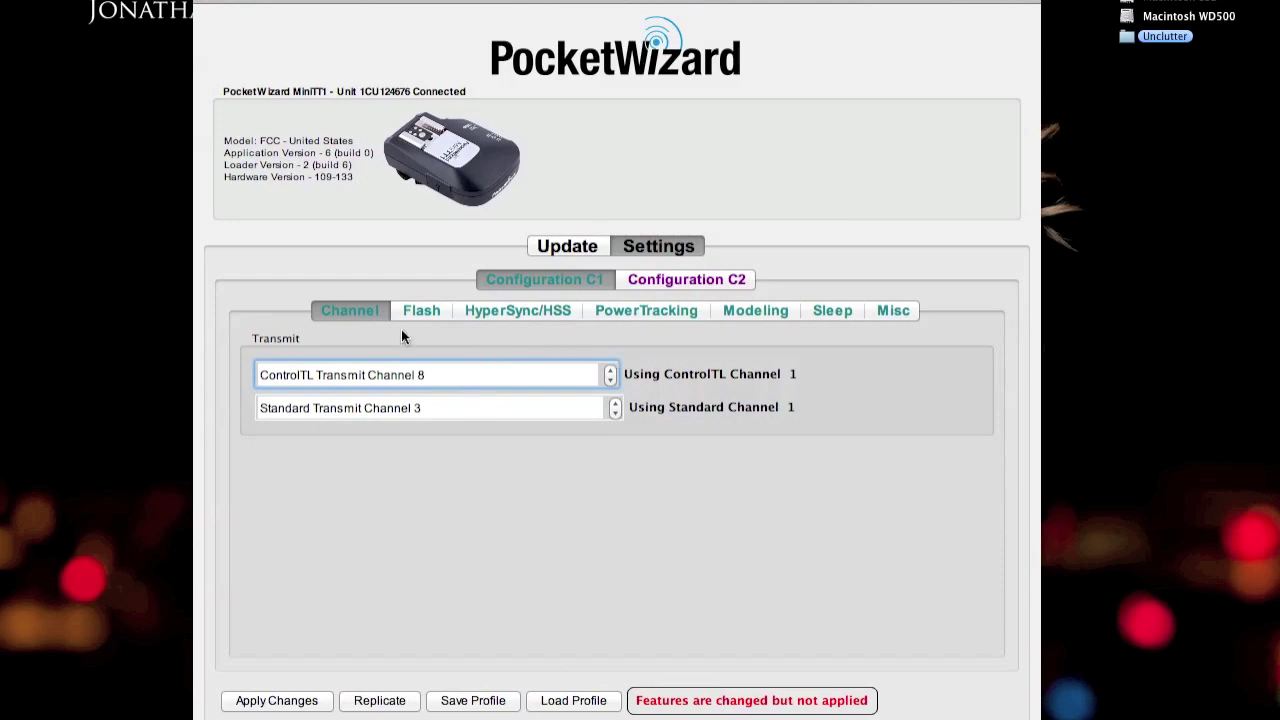
Review C1's Flash, HyperSync/HSS and PowerTracking settings, ending on the Modeling settings.
{"action": "left_click", "coordinate": [420, 311]}
{"action": "left_click", "coordinate": [491, 311]}
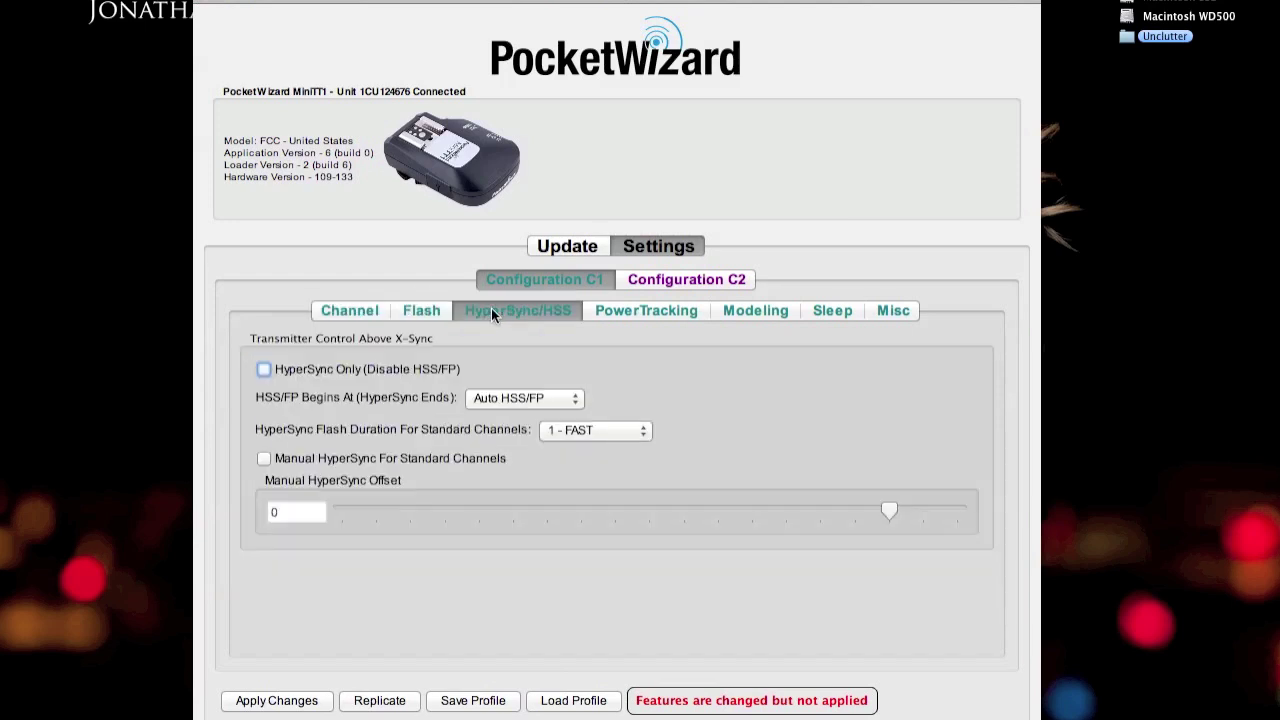
{"action": "left_click", "coordinate": [658, 309]}
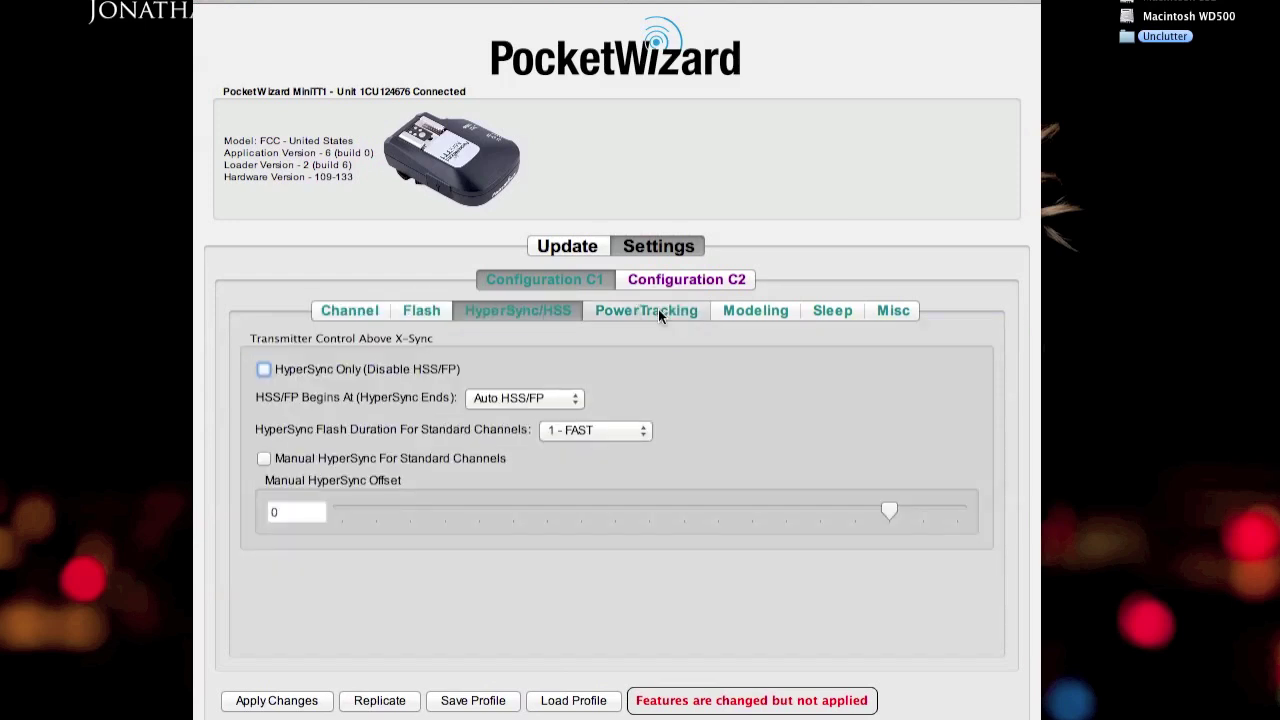
{"action": "left_click", "coordinate": [411, 313]}
{"action": "left_click", "coordinate": [769, 317]}
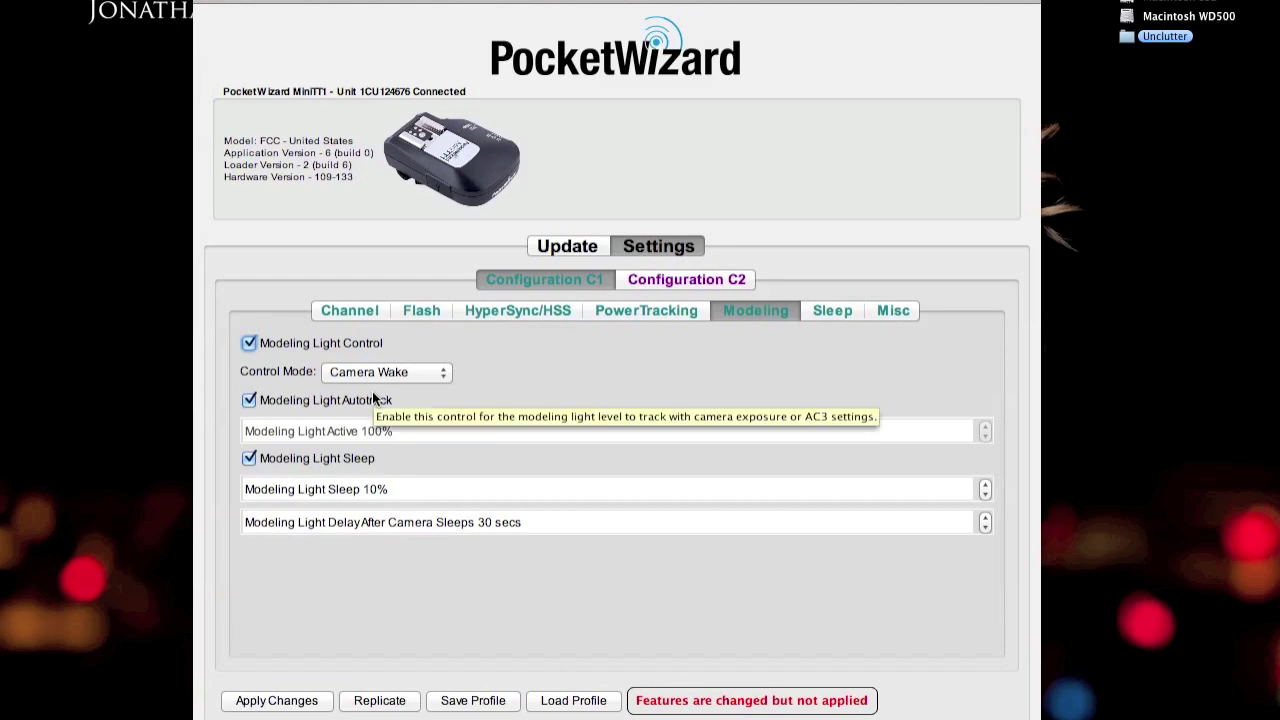
Turn off C1 Modeling Light Control, then view the Sleep and Misc settings.
{"action": "left_click", "coordinate": [366, 342]}
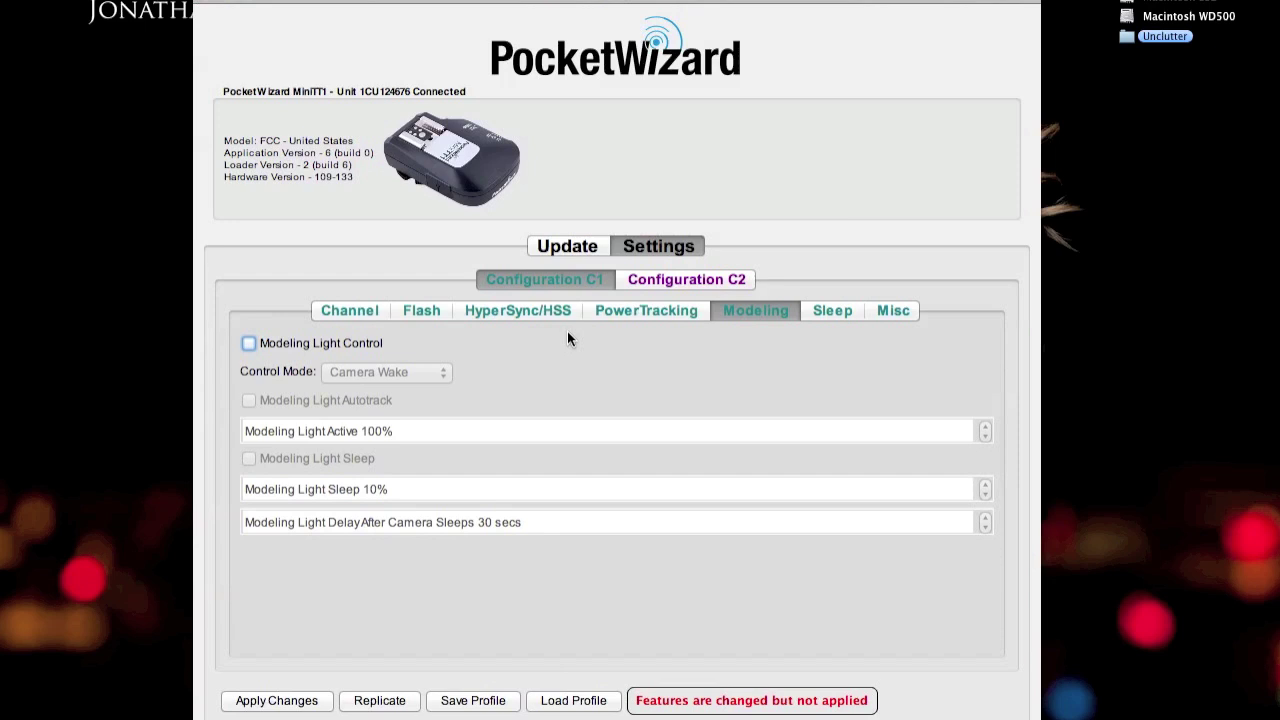
{"action": "left_click", "coordinate": [377, 345]}
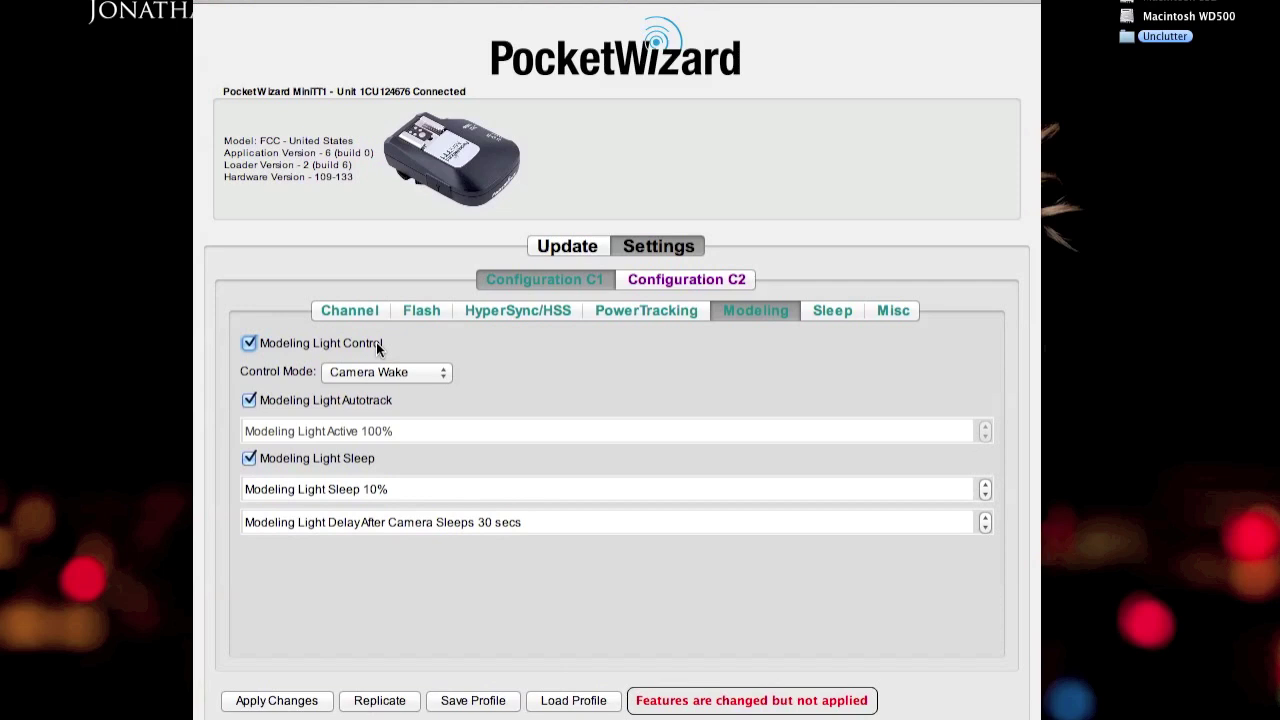
{"action": "left_click", "coordinate": [427, 365]}
{"action": "left_click", "coordinate": [427, 365]}
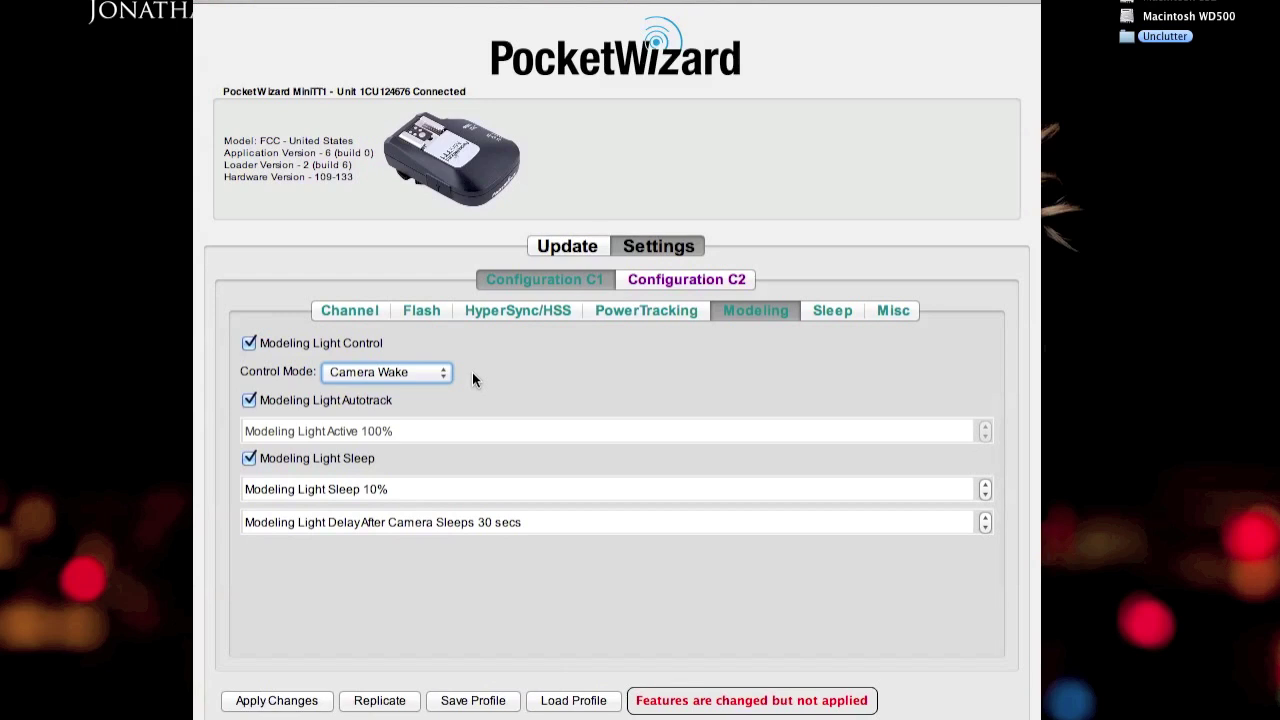
{"action": "left_click", "coordinate": [345, 342]}
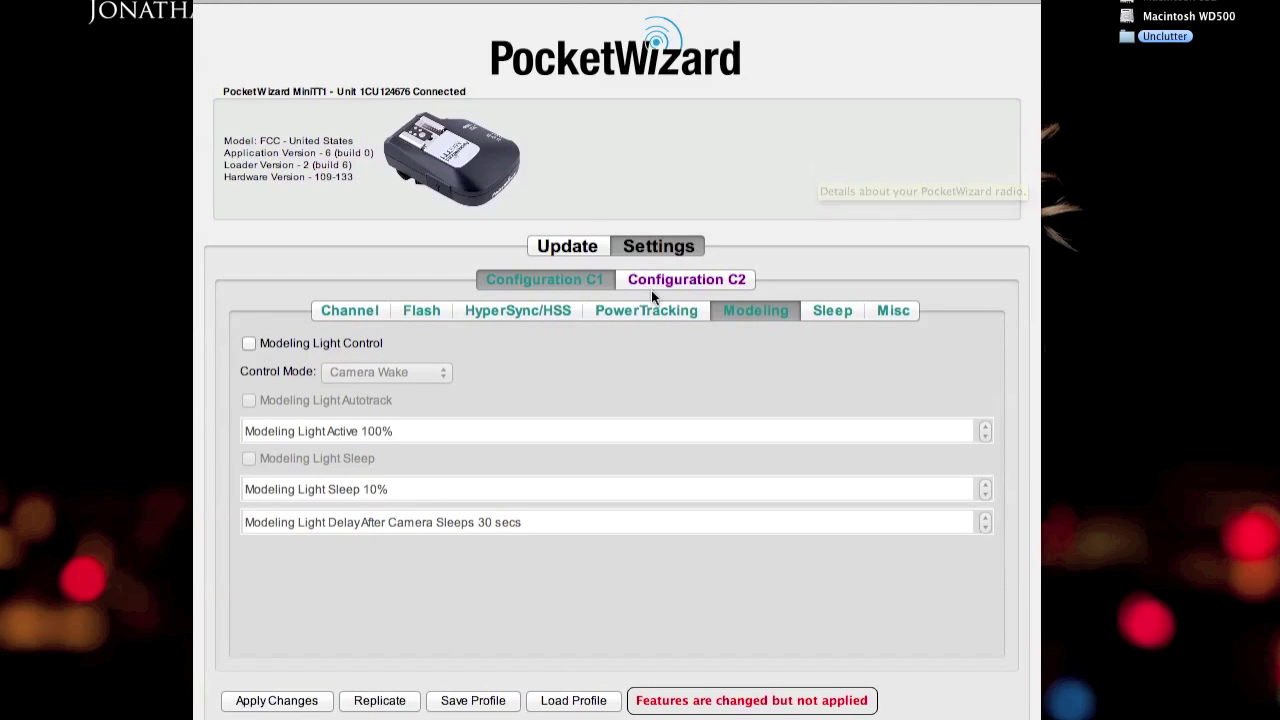
{"action": "left_click", "coordinate": [835, 310]}
{"action": "left_click", "coordinate": [893, 310]}
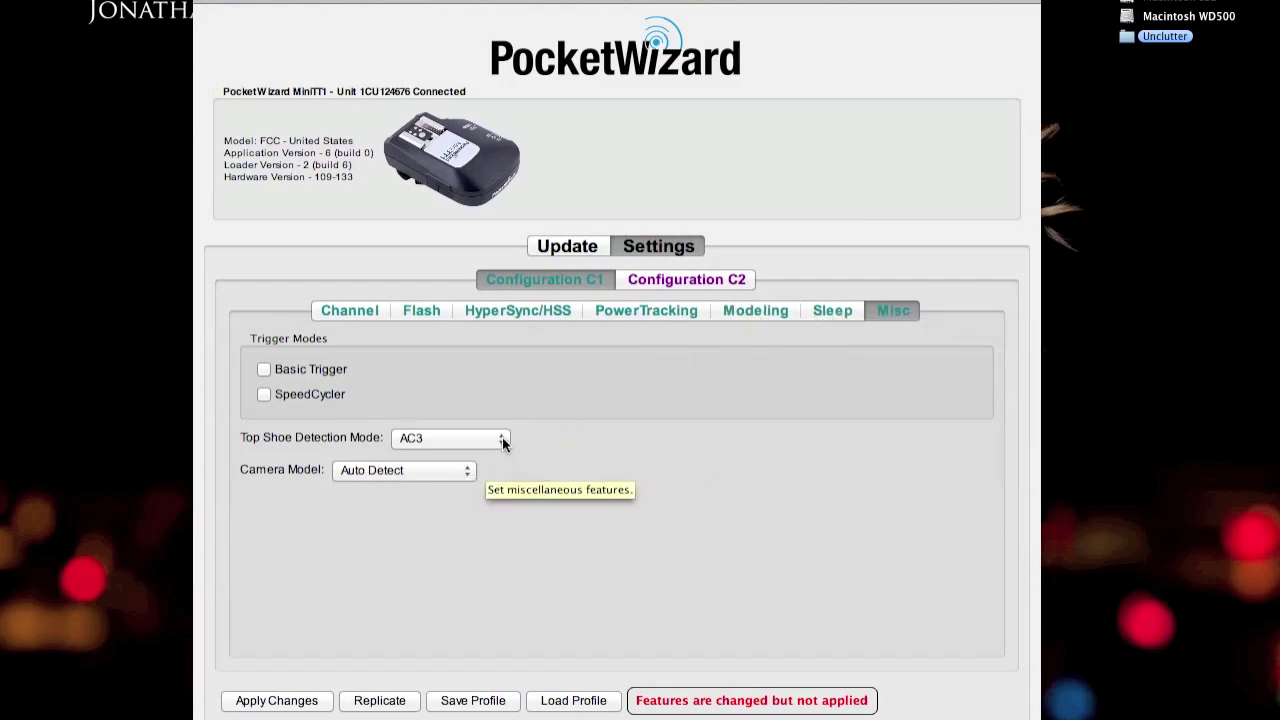
Review C1 Misc options, keeping AC3 top shoe detection and Auto Detect camera model.
{"action": "left_click", "coordinate": [445, 470]}
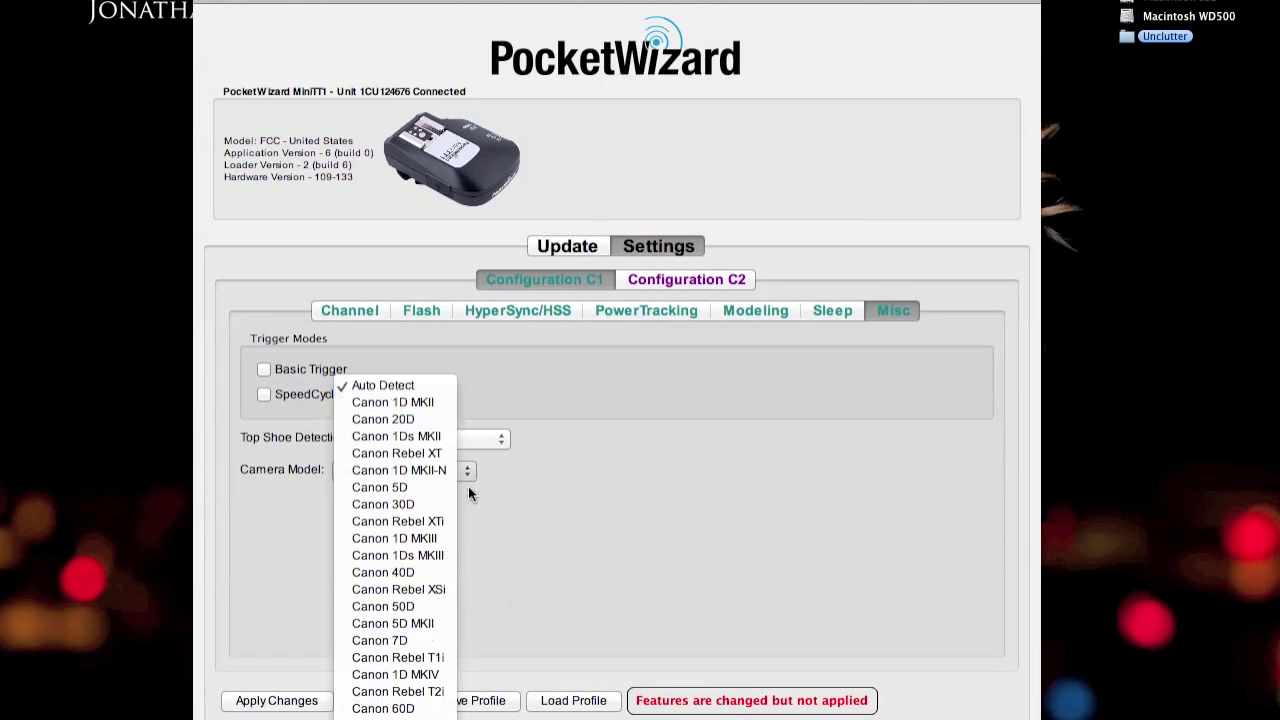
{"action": "left_click", "coordinate": [521, 538]}
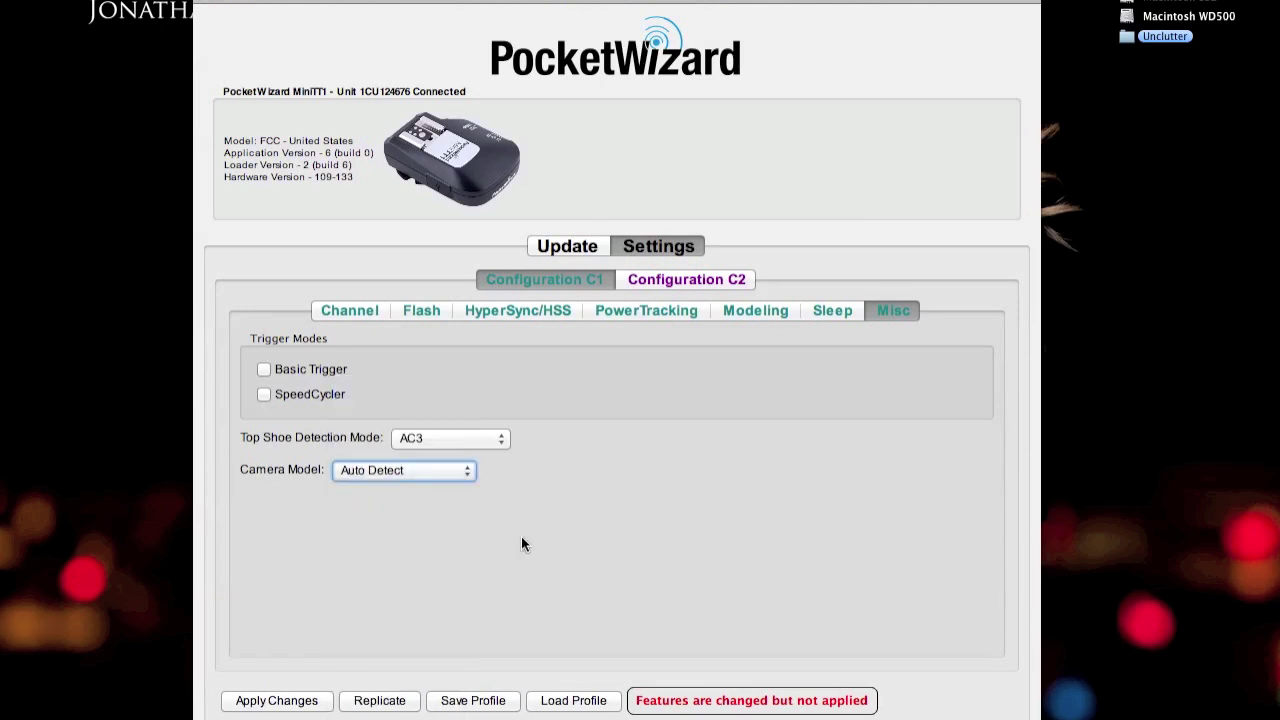
{"action": "left_click", "coordinate": [450, 438]}
{"action": "left_click", "coordinate": [460, 474]}
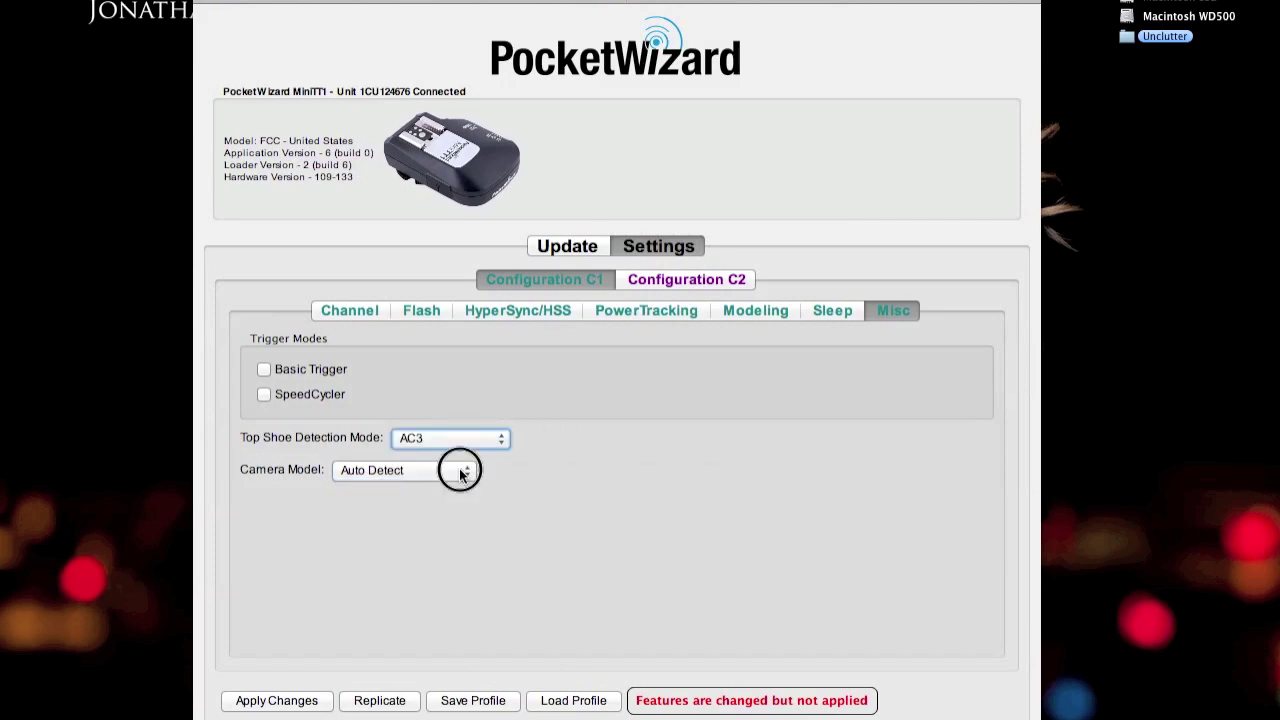
{"action": "left_click", "coordinate": [580, 584]}
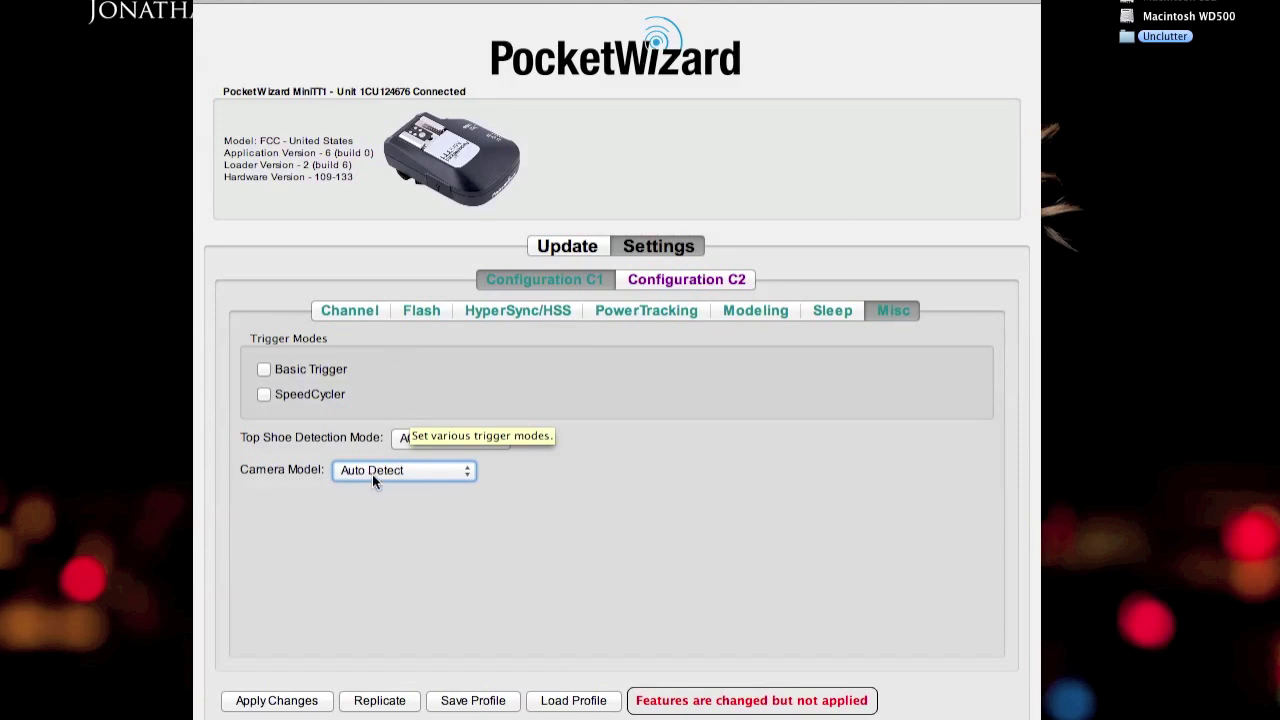
Recheck C1's Sleep and Modeling settings, then write ControlTL 8 / Standard 3 to the MiniTT1.
{"action": "left_click", "coordinate": [352, 312]}
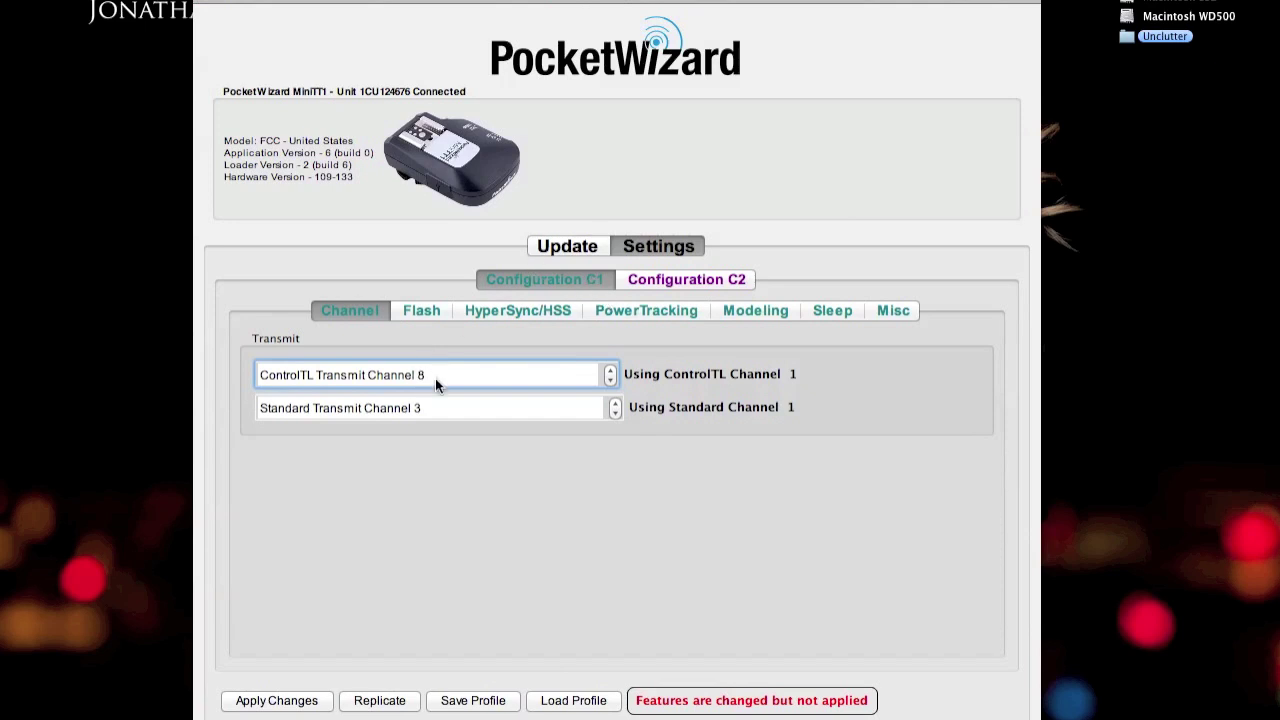
{"action": "left_click", "coordinate": [823, 319]}
{"action": "left_click", "coordinate": [772, 310]}
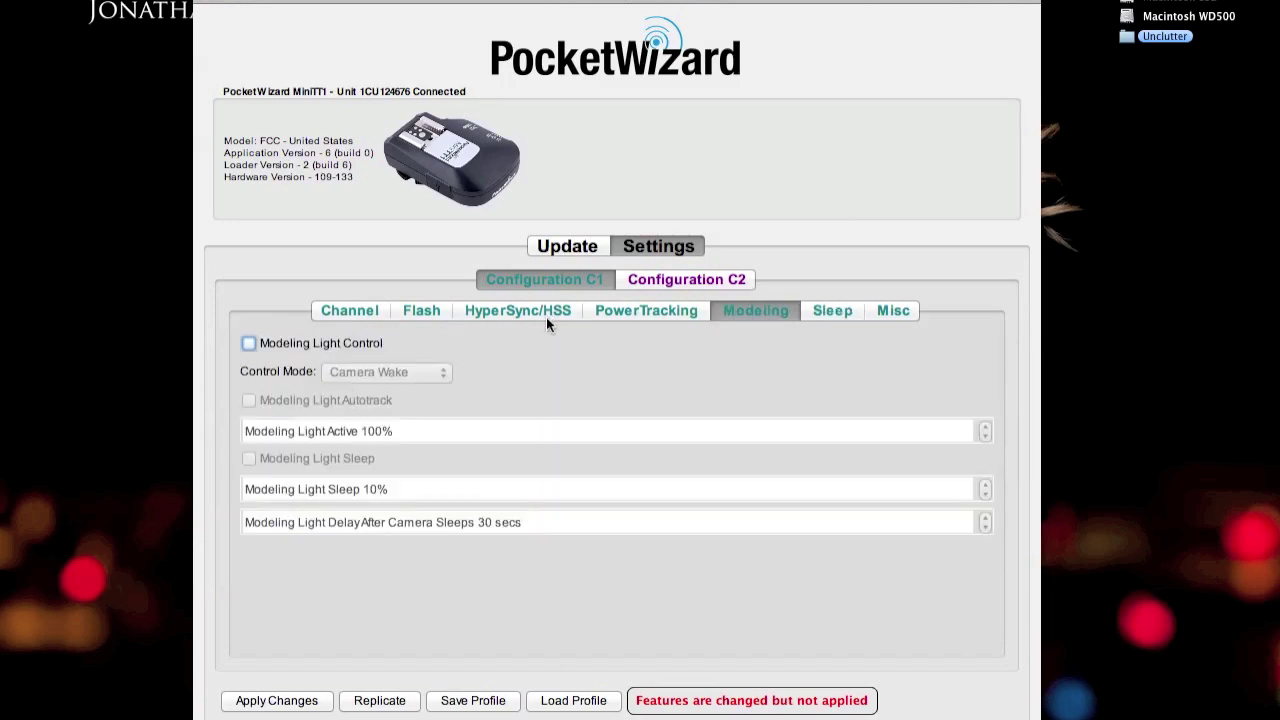
{"action": "left_click", "coordinate": [355, 314]}
{"action": "left_click", "coordinate": [290, 700]}
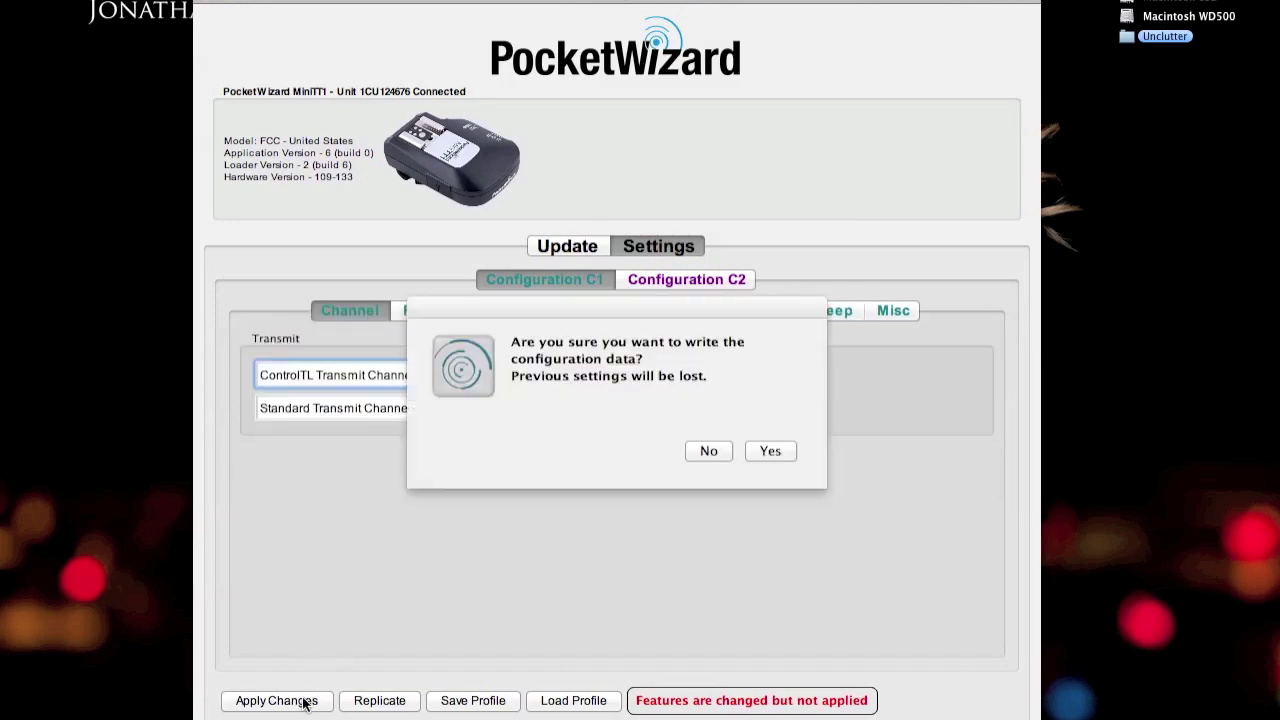
{"action": "left_click", "coordinate": [778, 458]}
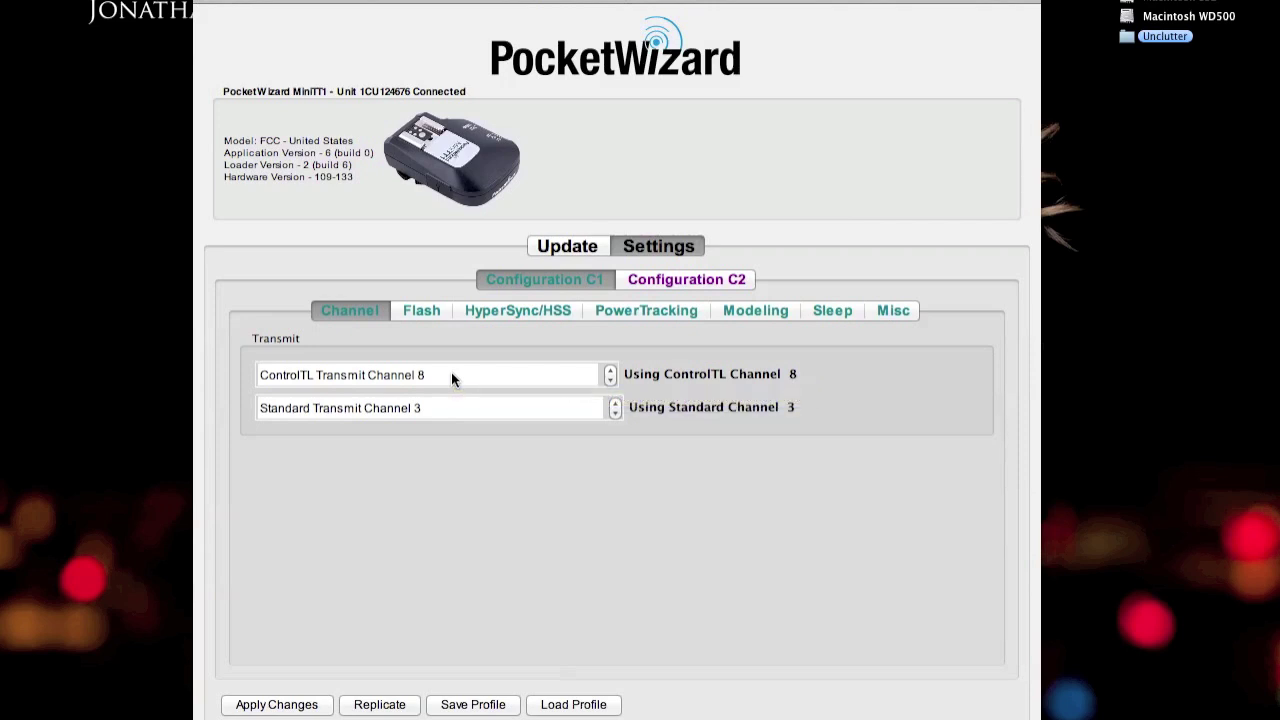
In Configuration C2, set ControlTL channel 9 and Standard channel 4.
{"action": "left_click", "coordinate": [703, 279]}
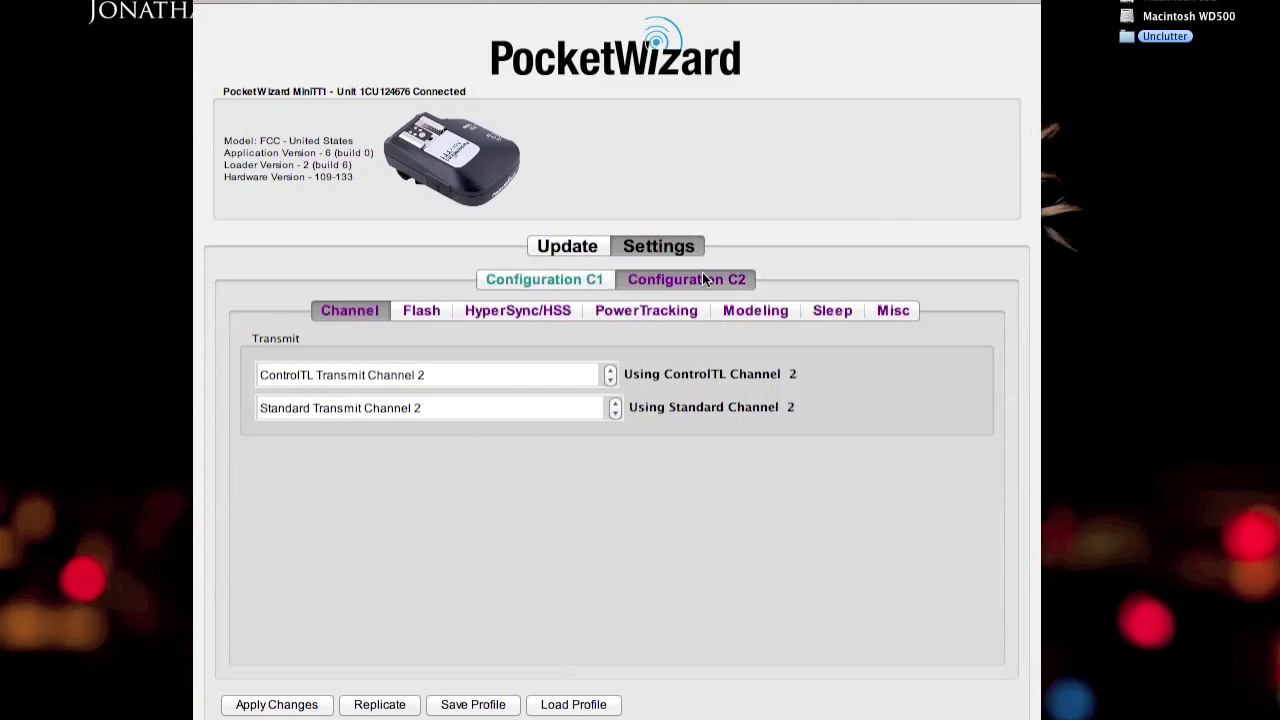
{"action": "left_click", "coordinate": [553, 375]}
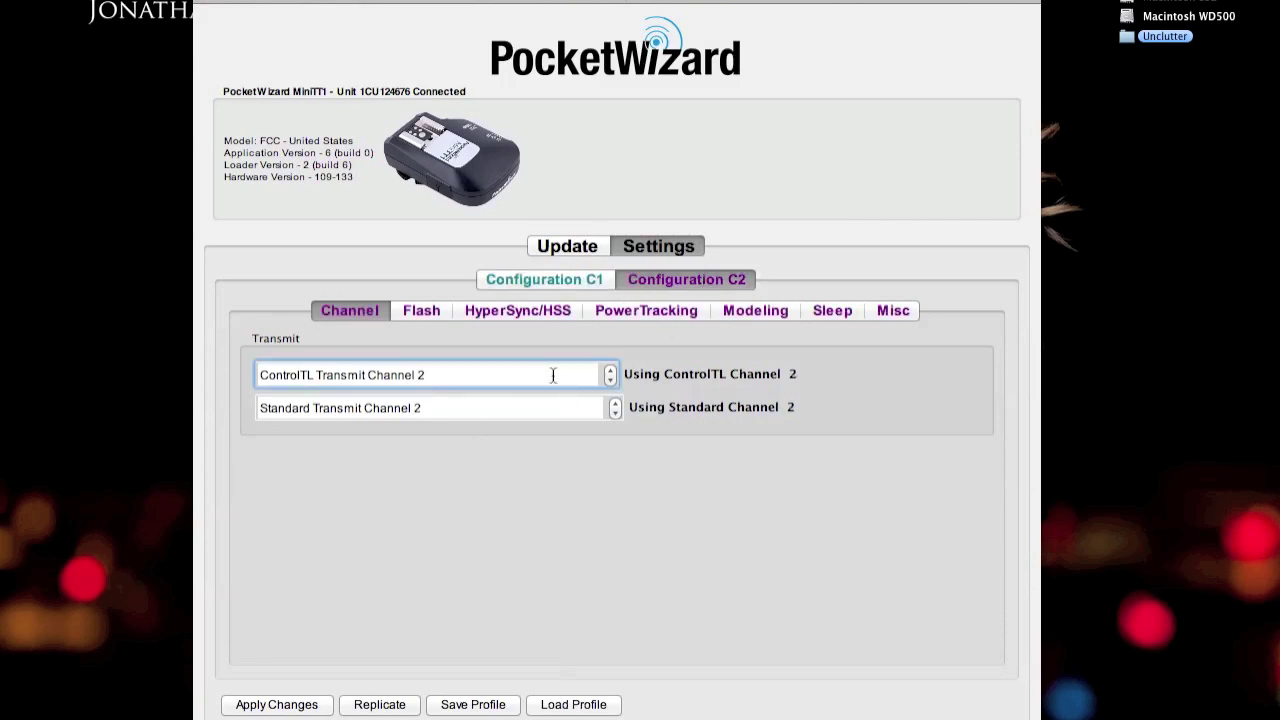
{"action": "key", "text": "BackSpace"}
{"action": "type", "text": "9"}
{"action": "left_click", "coordinate": [556, 410]}
{"action": "key", "text": "BackSpace"}
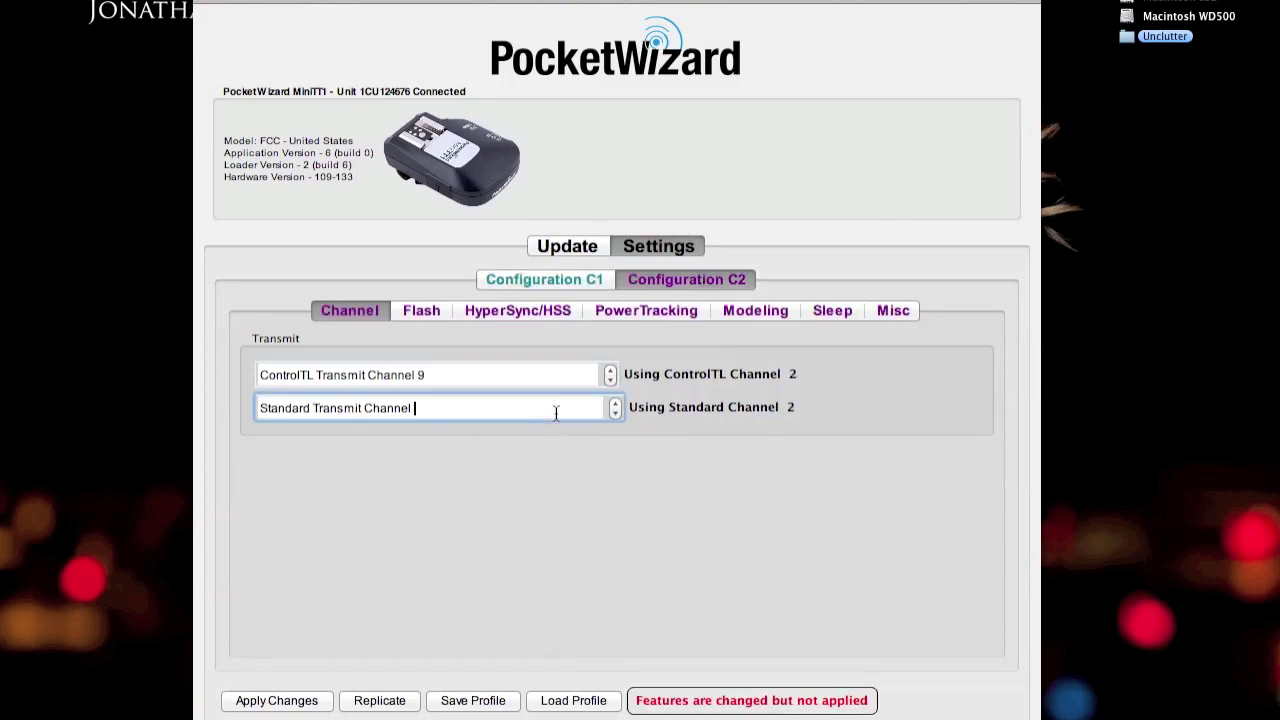
{"action": "type", "text": "4"}
Turn off C2 Modeling Light Control and write the C2 changes to the MiniTT1.
{"action": "left_click", "coordinate": [741, 312]}
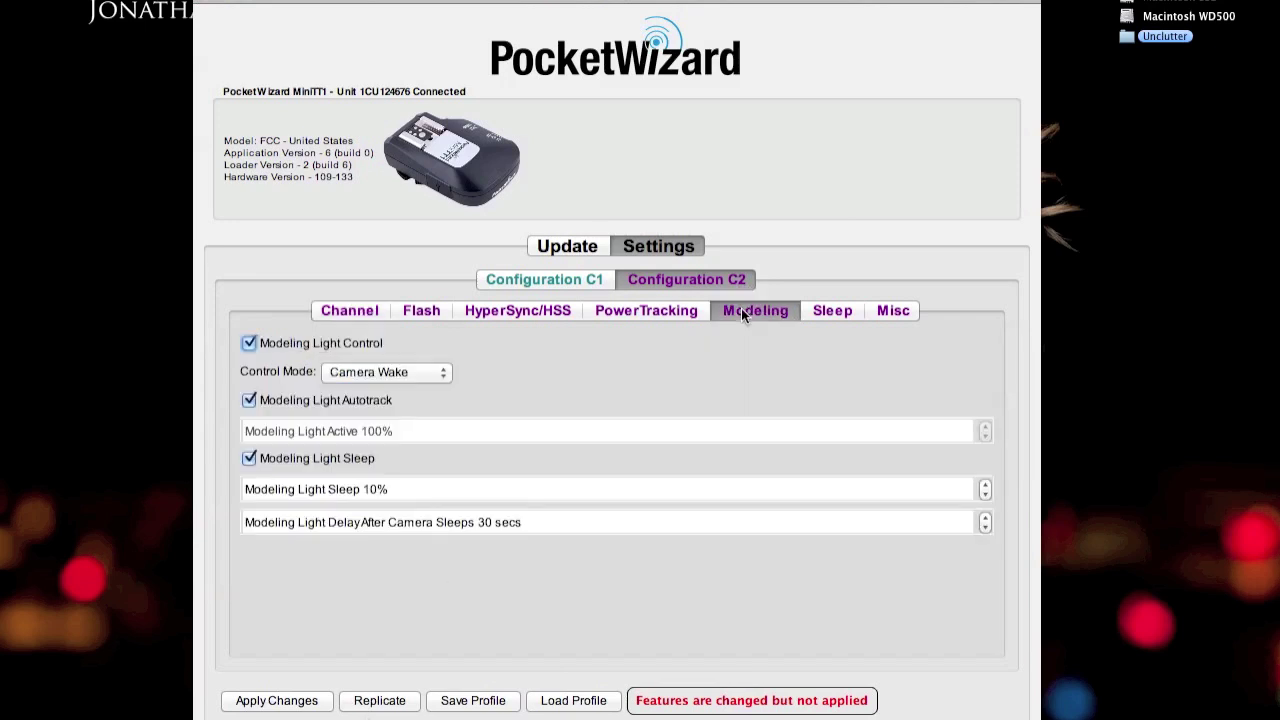
{"action": "left_click", "coordinate": [360, 343]}
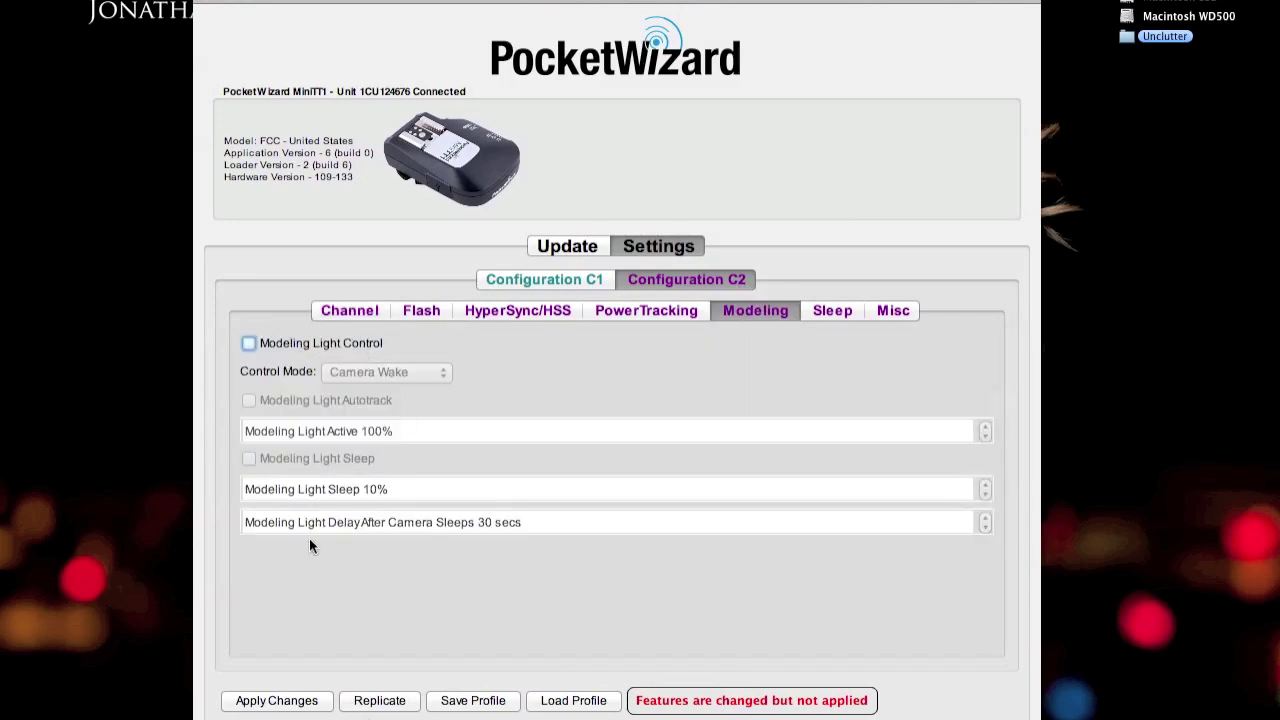
{"action": "left_click", "coordinate": [297, 702]}
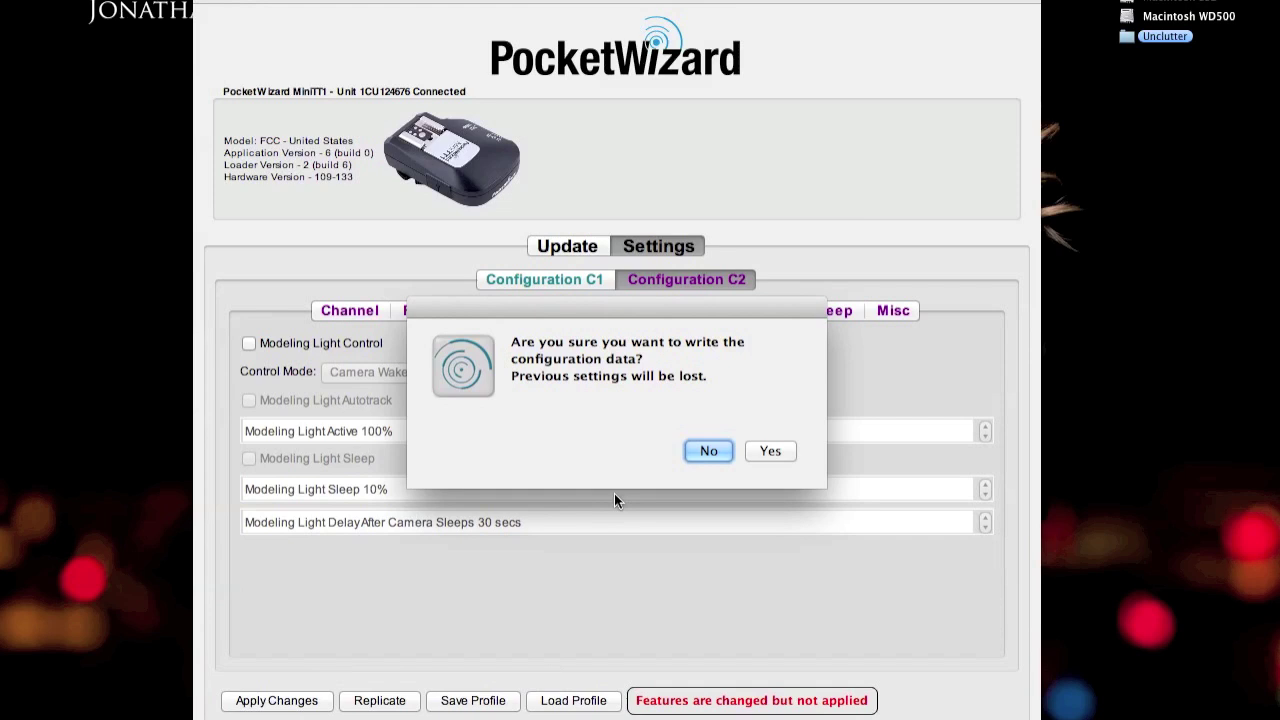
{"action": "left_click", "coordinate": [763, 449]}
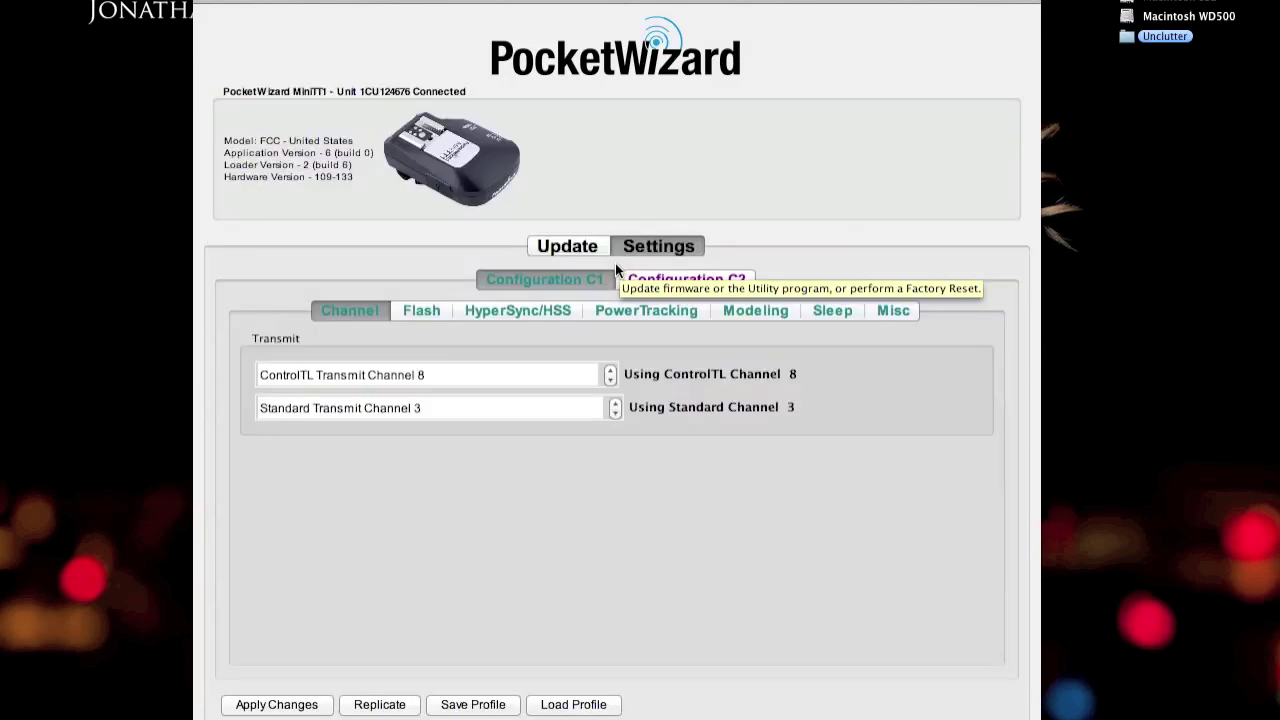
Flip between Configuration C1 and C2 to confirm the MiniTT1 holds 8/3 and 9/4.
{"action": "left_click", "coordinate": [628, 284]}
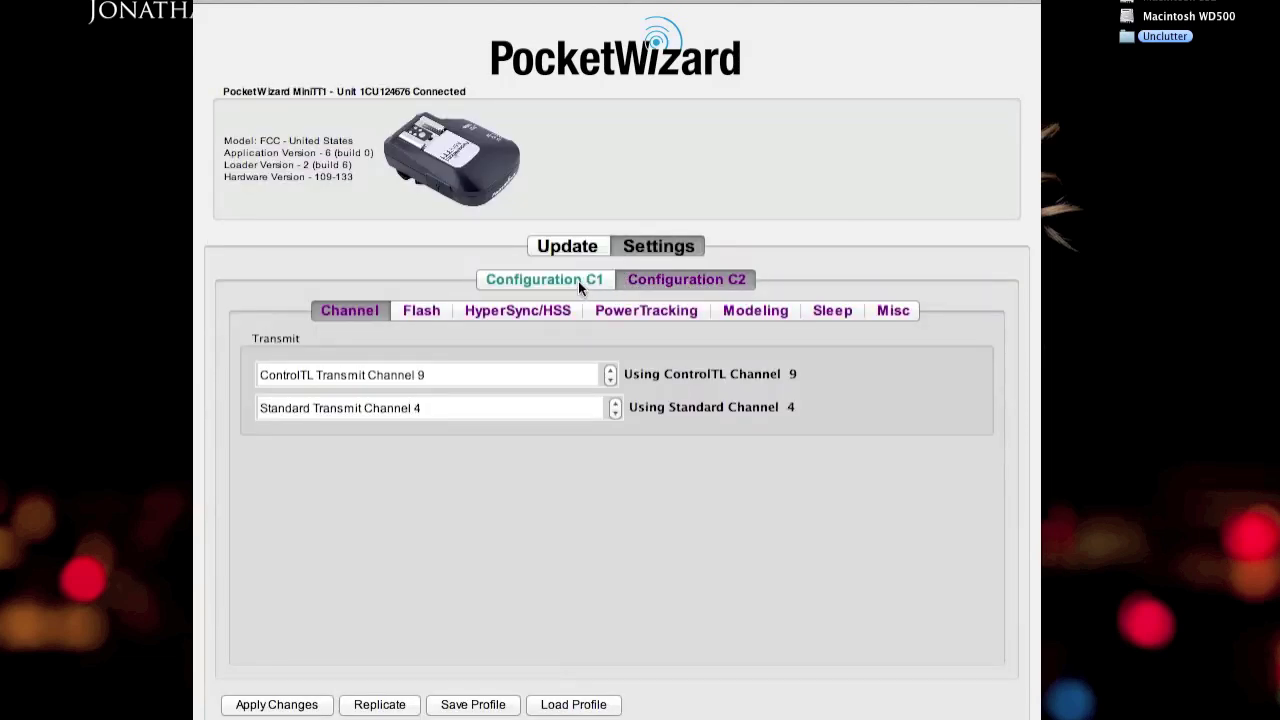
{"action": "left_click", "coordinate": [578, 281]}
{"action": "left_click", "coordinate": [667, 279]}
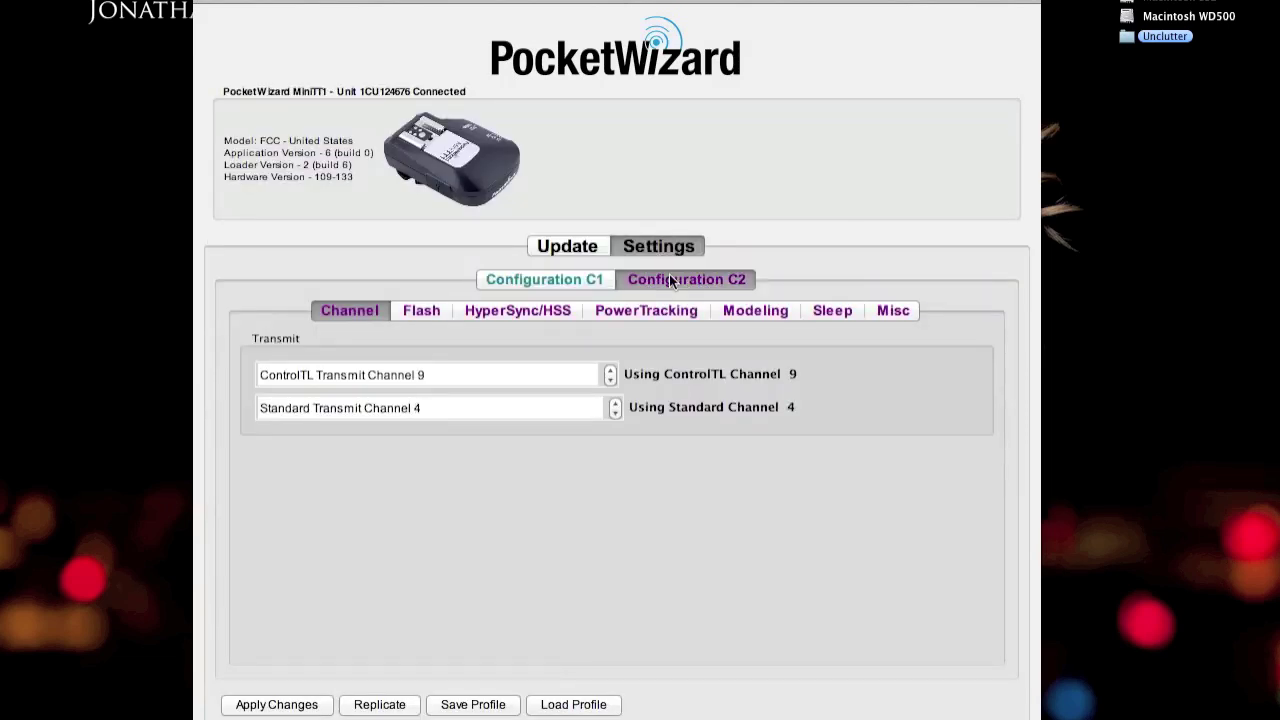
{"action": "left_click", "coordinate": [601, 276]}
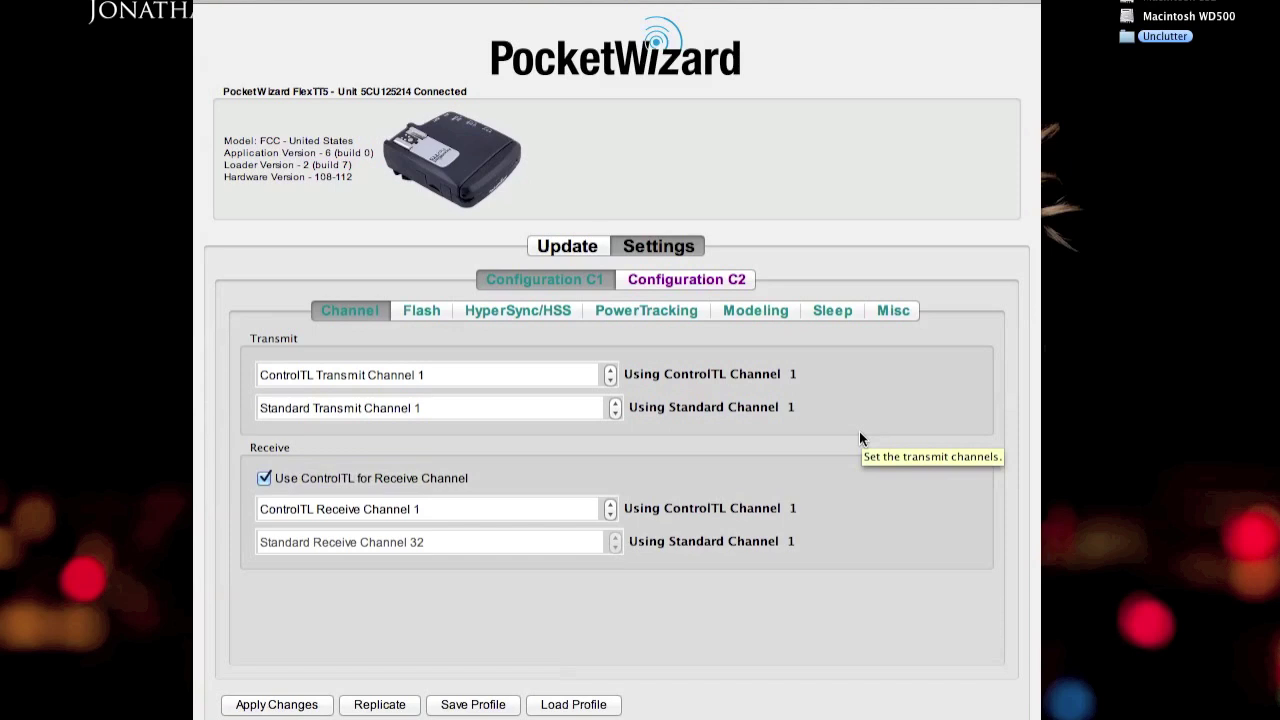
Set the FlexTT5's C1 ControlTL transmit channel to 8 and Standard transmit channel to 3.
{"action": "left_click", "coordinate": [580, 375]}
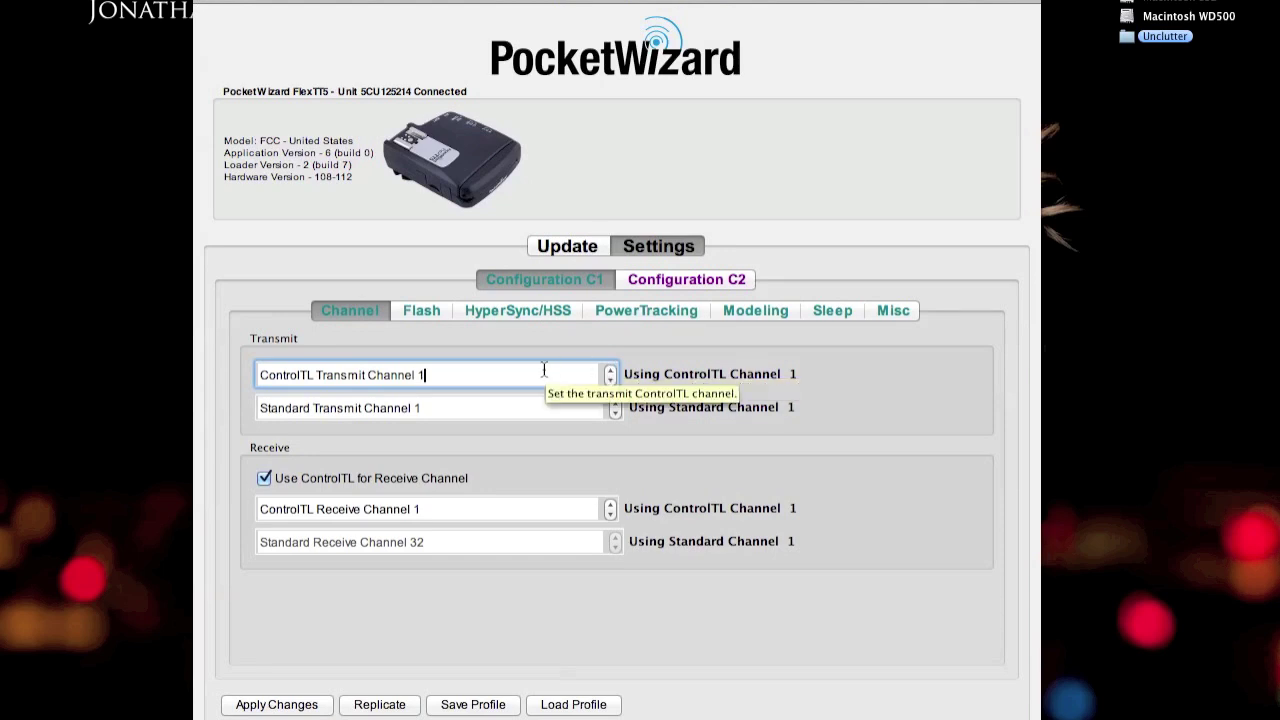
{"action": "key", "text": "BackSpace"}
{"action": "type", "text": "8"}
{"action": "left_click", "coordinate": [515, 408]}
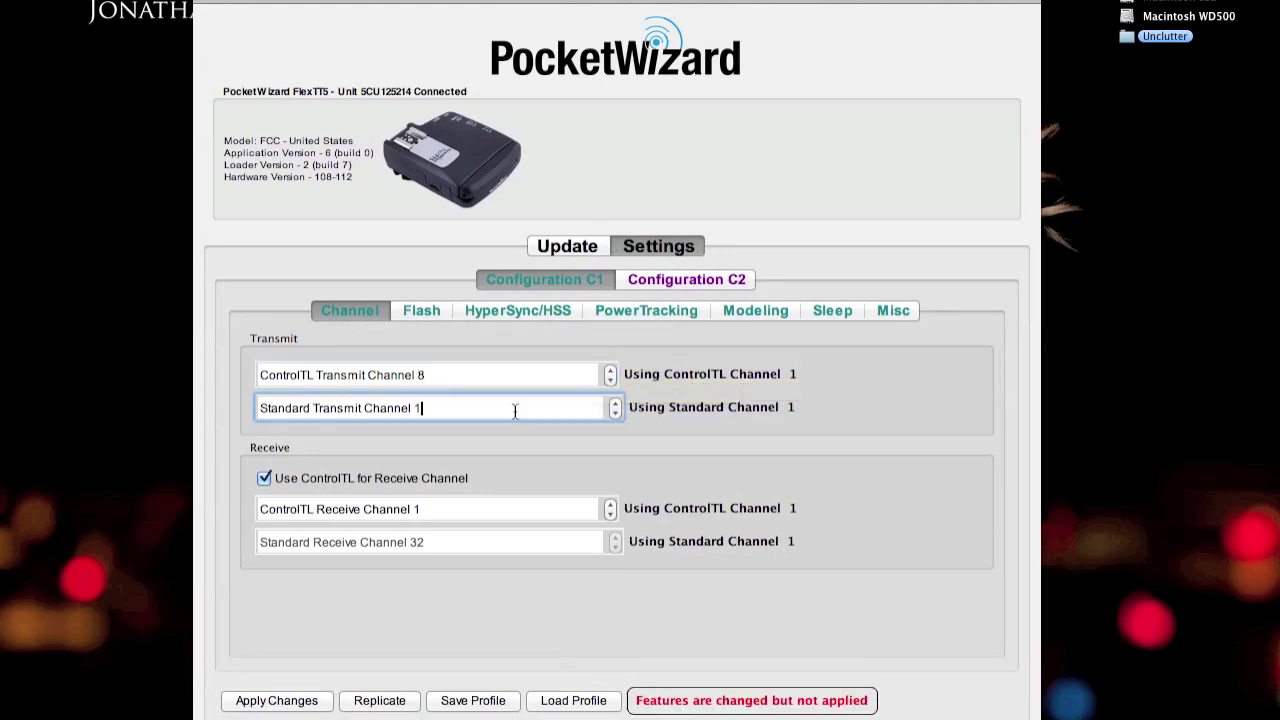
{"action": "key", "text": "BackSpace"}
{"action": "type", "text": "3"}
Set C1's ControlTL receive channel to 8 and Standard receive channel to 31.
{"action": "left_click", "coordinate": [481, 512]}
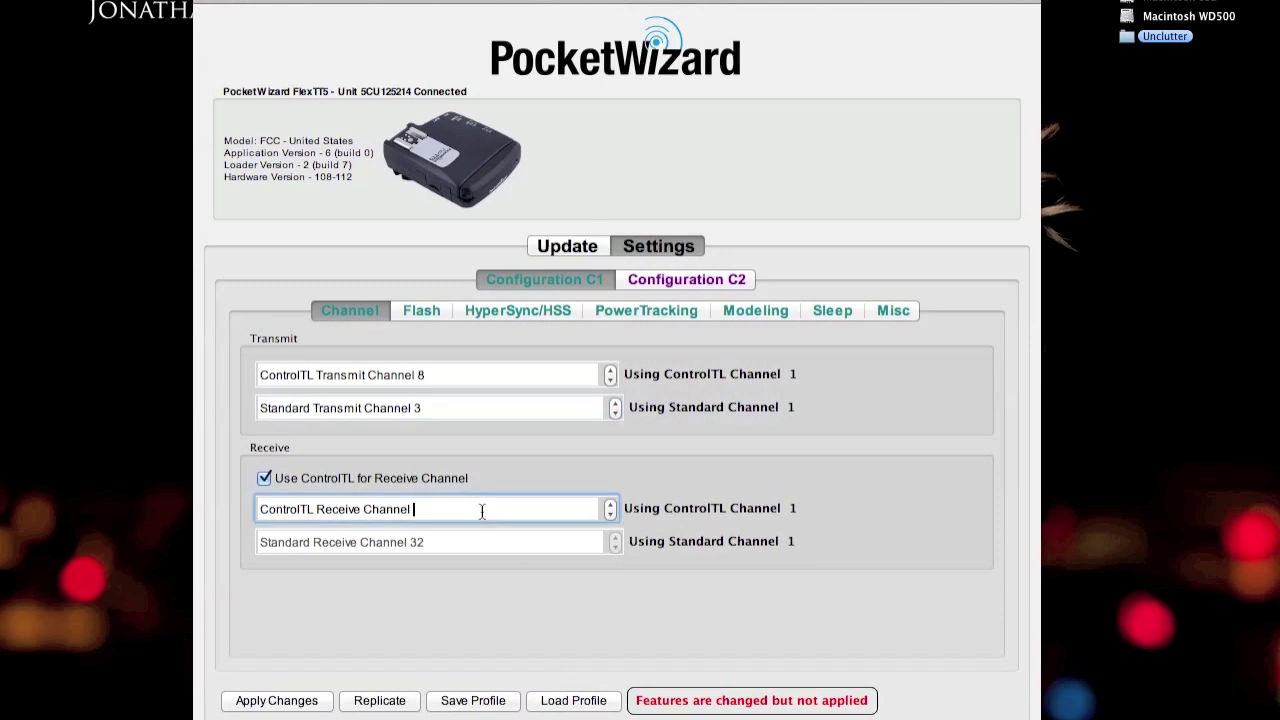
{"action": "key", "text": "BackSpace"}
{"action": "type", "text": "8"}
{"action": "left_click", "coordinate": [437, 478]}
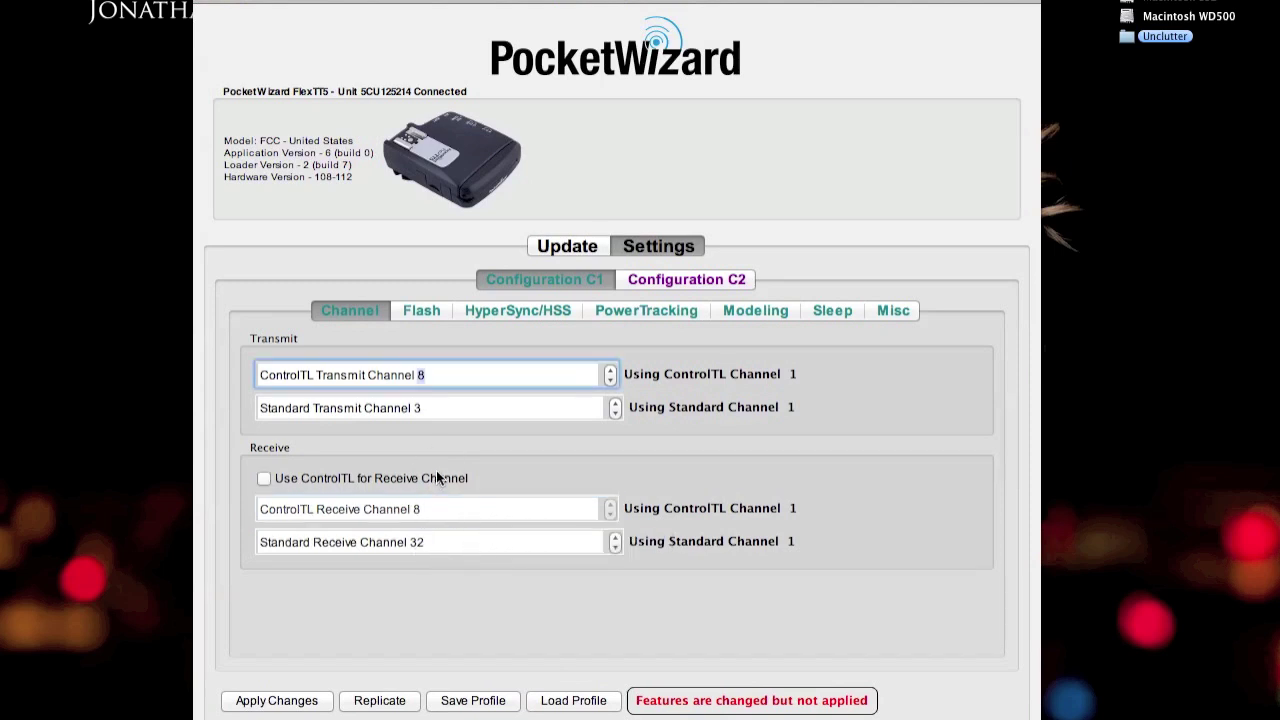
{"action": "left_click", "coordinate": [598, 540]}
{"action": "left_click", "coordinate": [617, 546]}
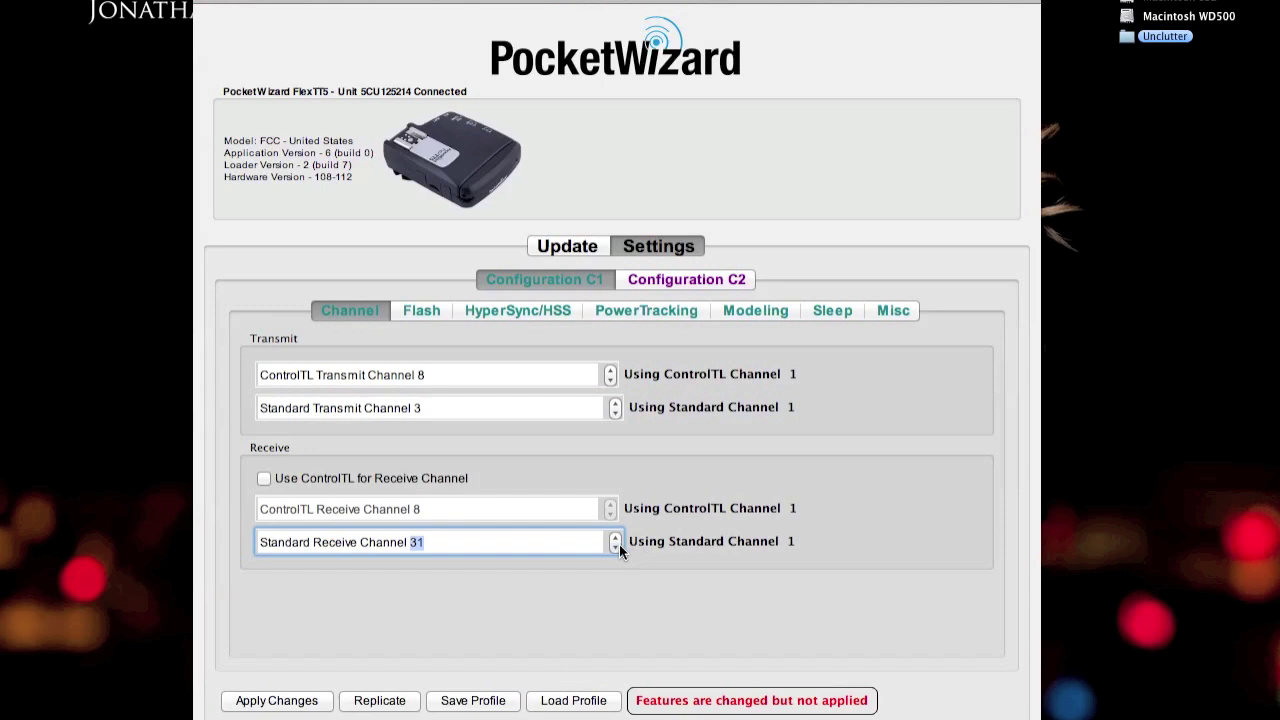
{"action": "left_click", "coordinate": [410, 477]}
{"action": "left_click", "coordinate": [500, 508]}
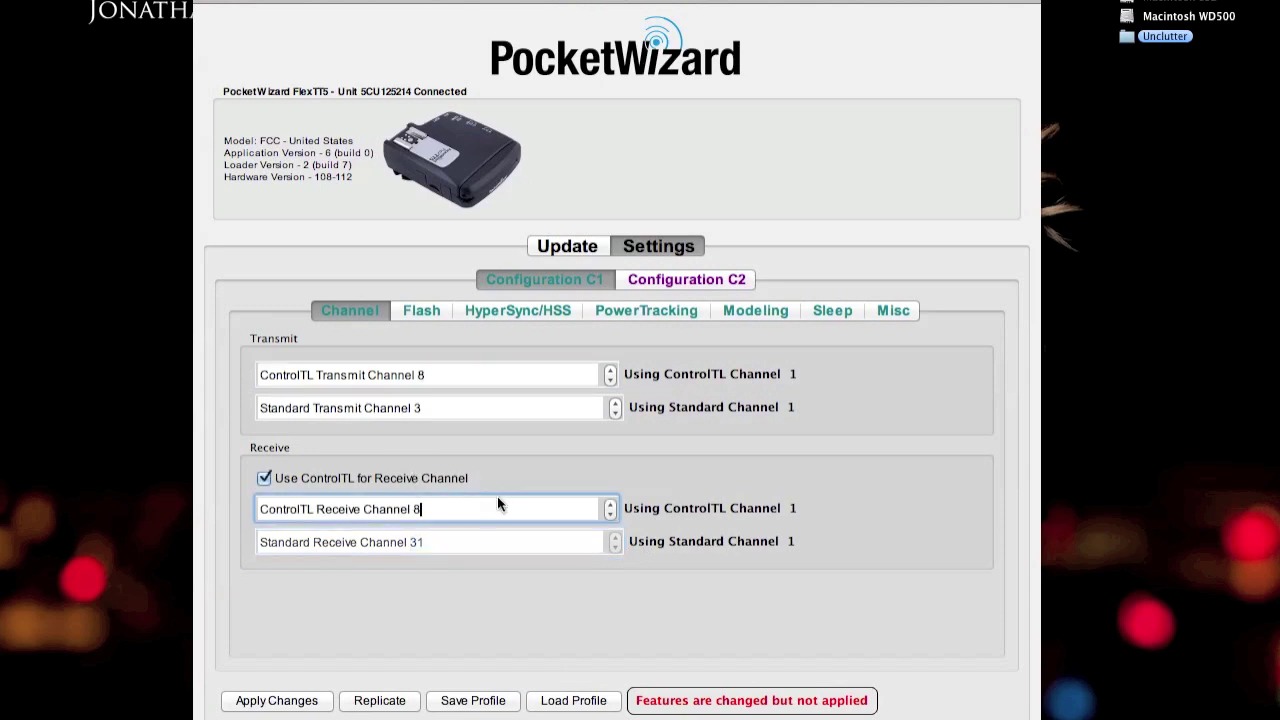
Turn off modeling light control for C1, then move to Configuration C2.
{"action": "left_click", "coordinate": [767, 315]}
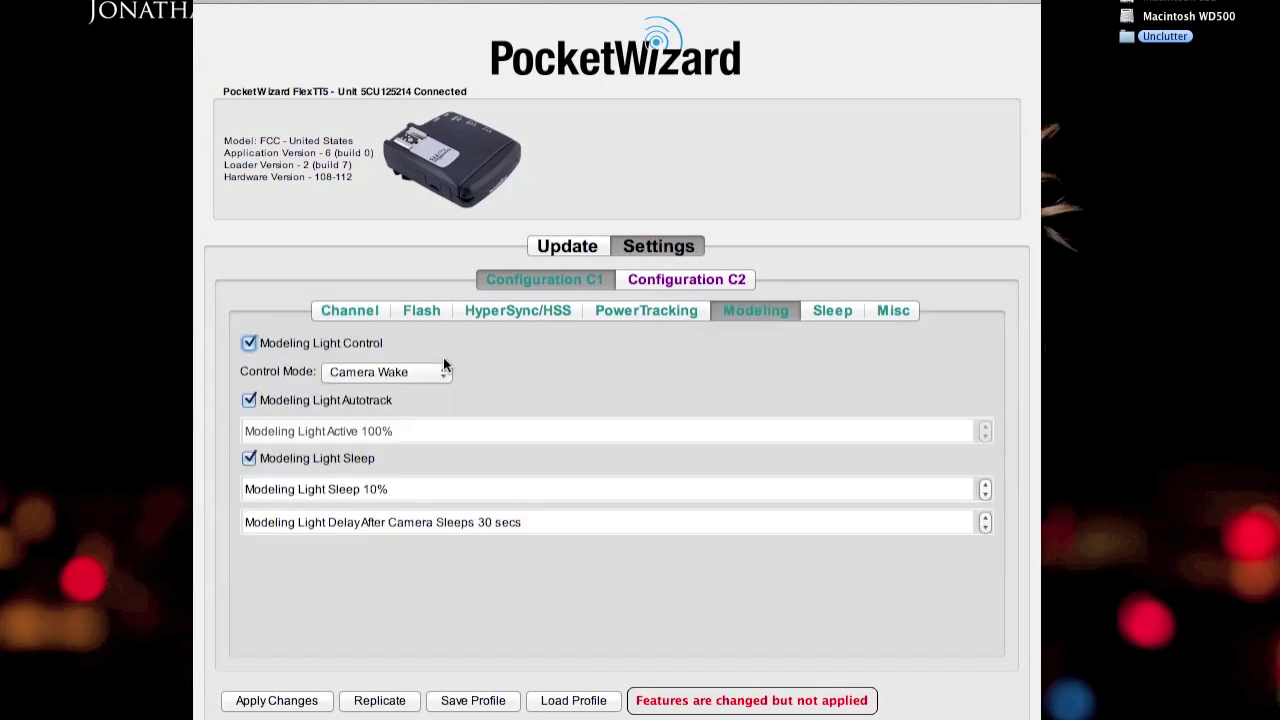
{"action": "left_click", "coordinate": [336, 344]}
{"action": "left_click", "coordinate": [649, 281]}
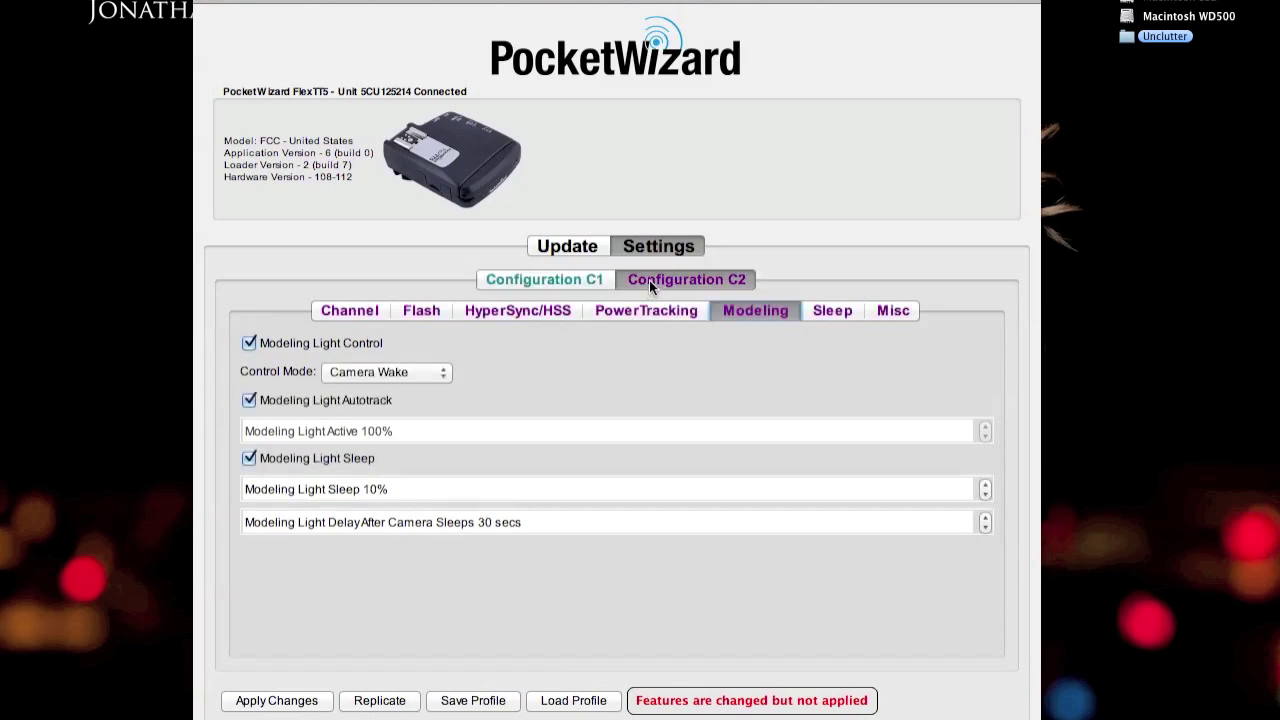
Turn off C2's modeling light control and set its transmit channels to ControlTL 9, Standard 4.
{"action": "left_click", "coordinate": [347, 346]}
{"action": "left_click", "coordinate": [352, 312]}
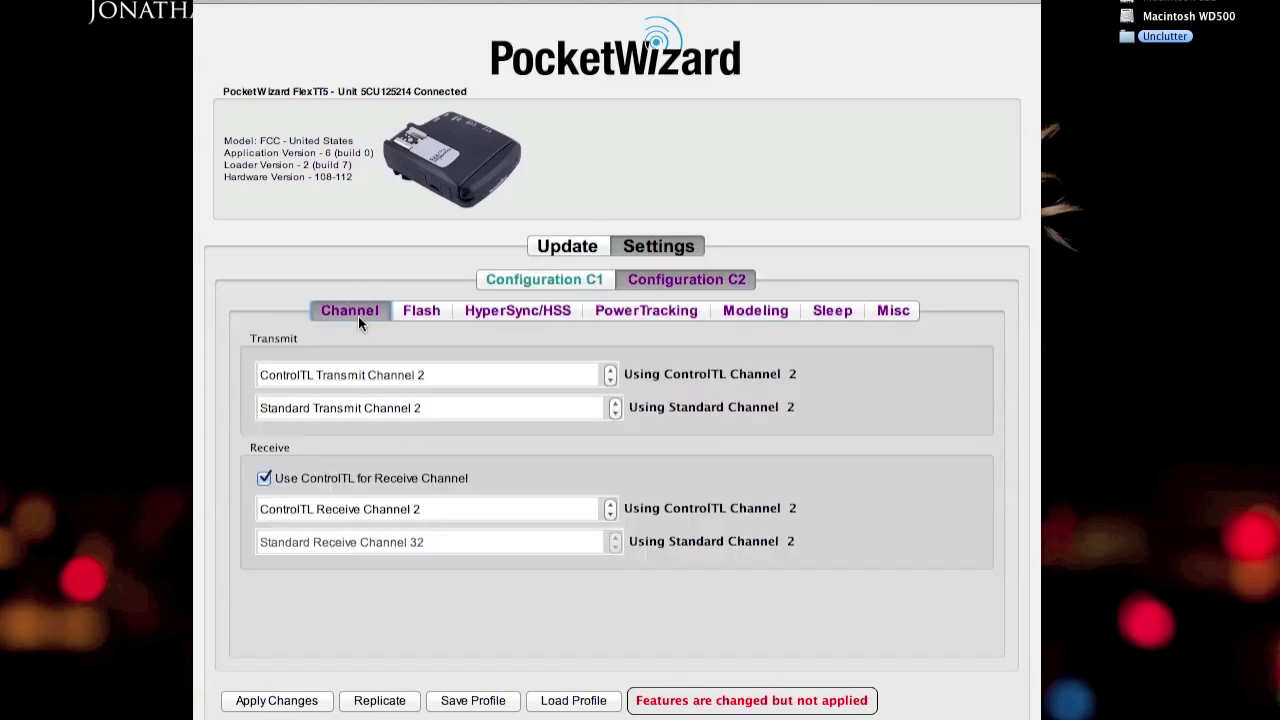
{"action": "left_click", "coordinate": [426, 374]}
{"action": "key", "text": "BackSpace"}
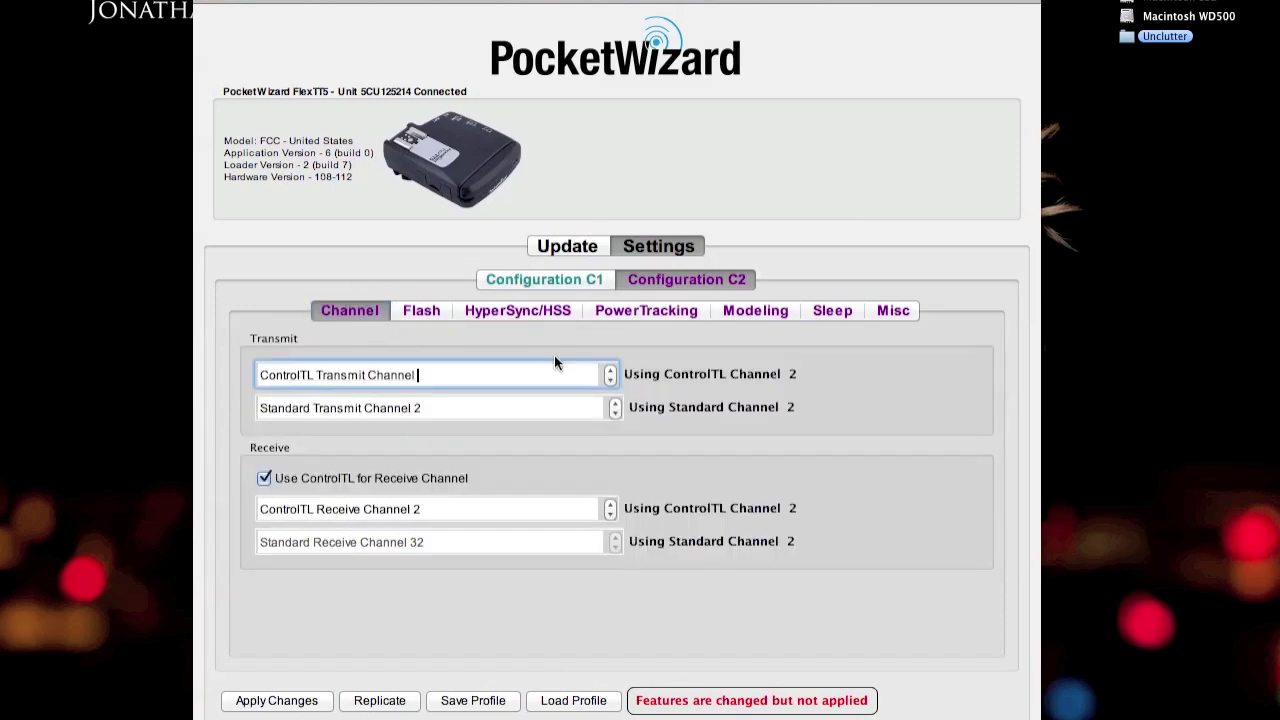
{"action": "type", "text": "9"}
{"action": "left_click", "coordinate": [536, 407]}
{"action": "key", "text": "BackSpace"}
{"action": "type", "text": "4"}
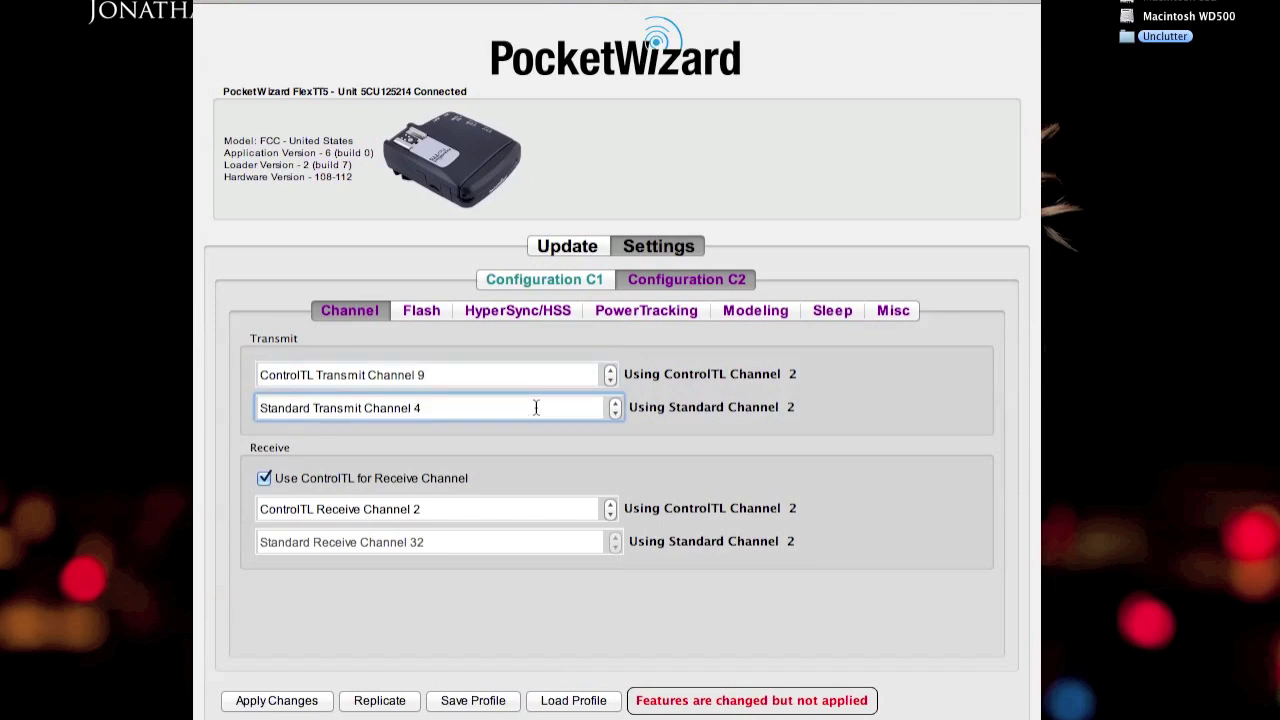
Set C2's ControlTL receive channel to 9 and write the changes to the FlexTT5.
{"action": "left_click", "coordinate": [451, 513]}
{"action": "key", "text": "BackSpace"}
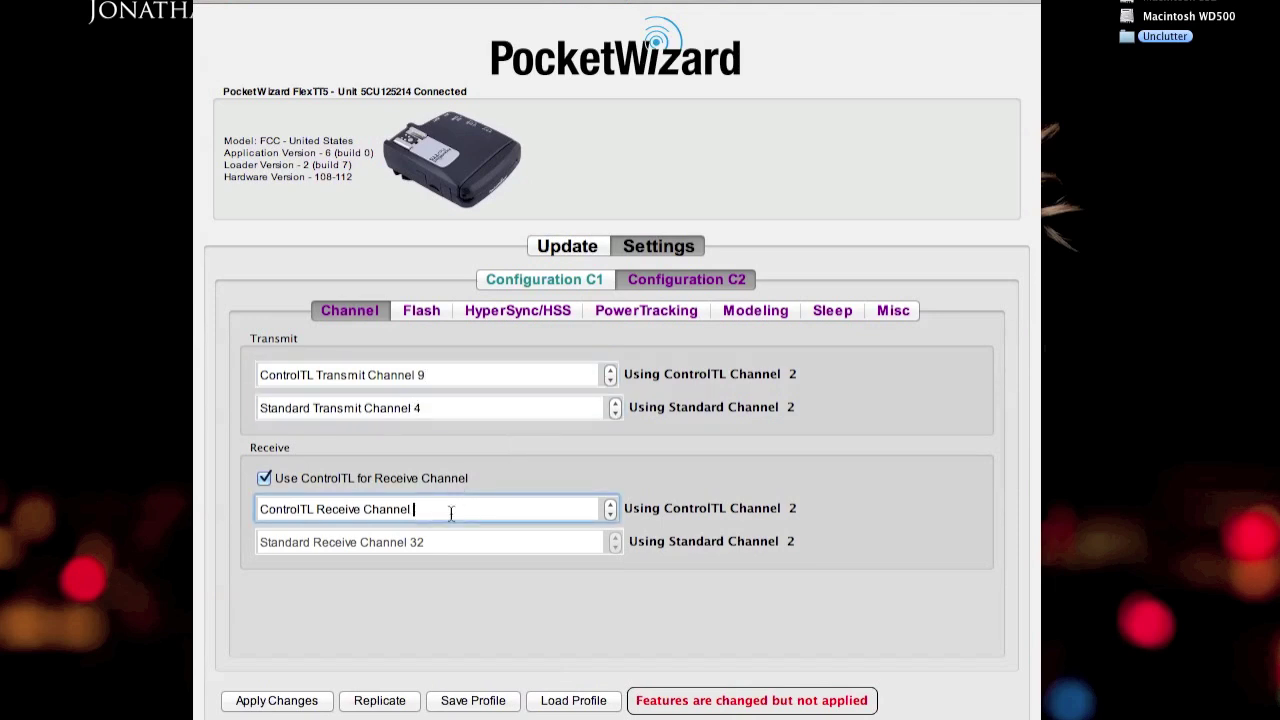
{"action": "type", "text": "9"}
{"action": "left_click", "coordinate": [308, 704]}
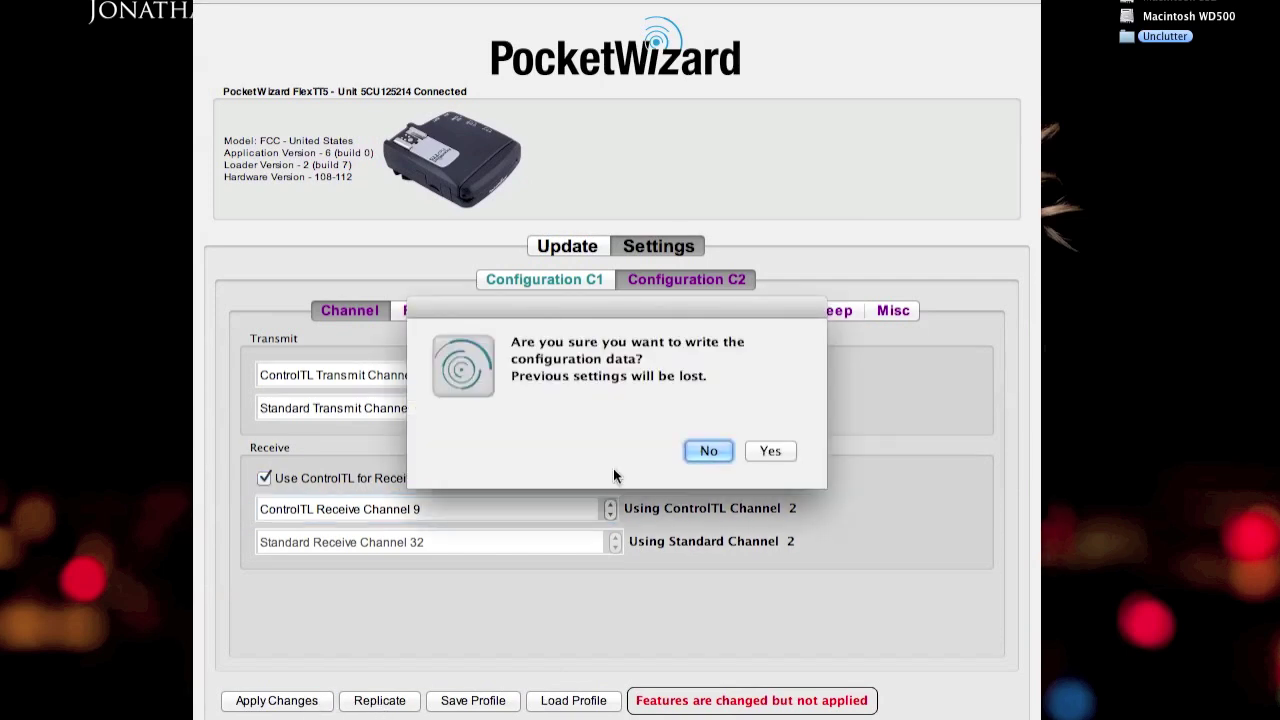
{"action": "left_click", "coordinate": [796, 454]}
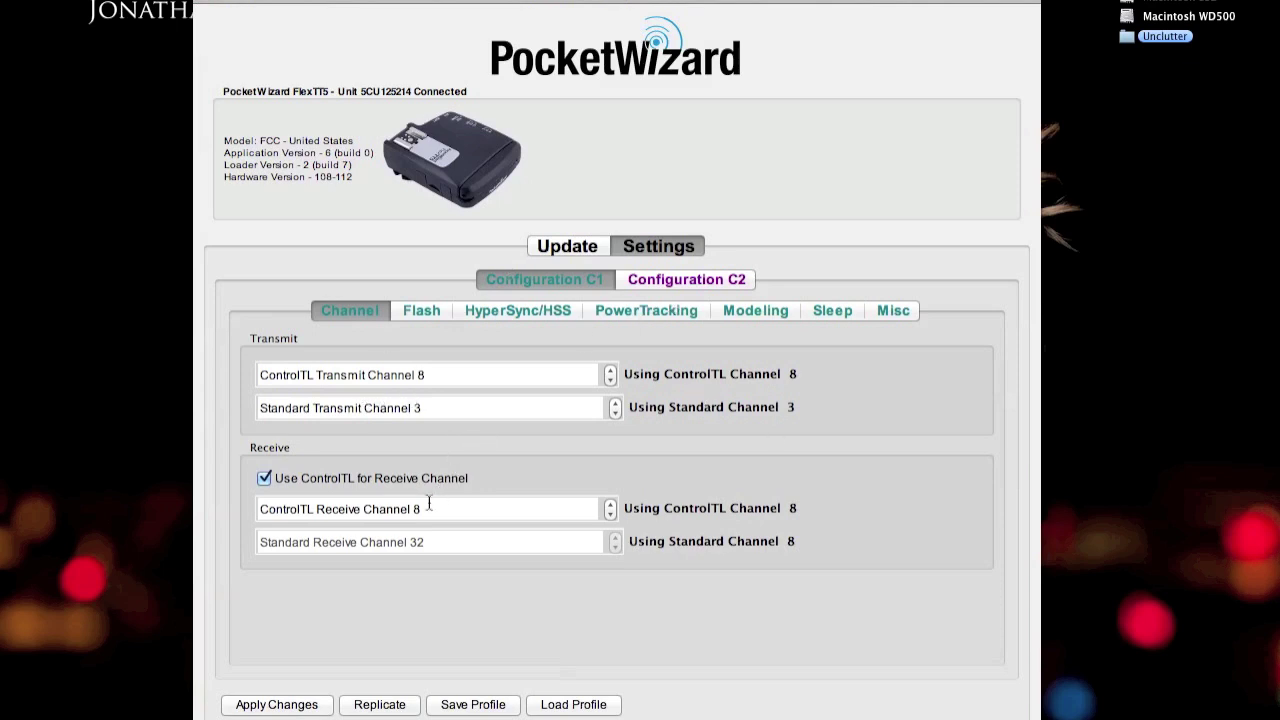
Compare the saved modeling light settings of Configuration C1 and C2.
{"action": "left_click", "coordinate": [722, 275]}
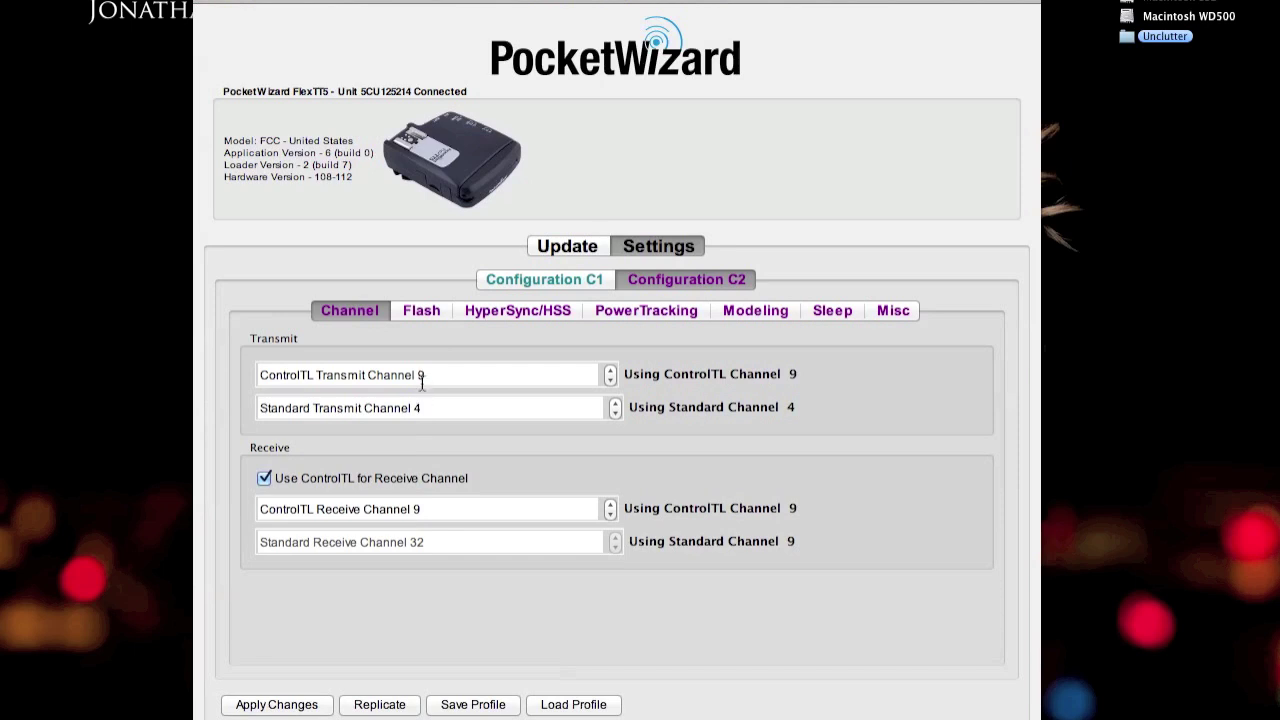
{"action": "left_click", "coordinate": [773, 316]}
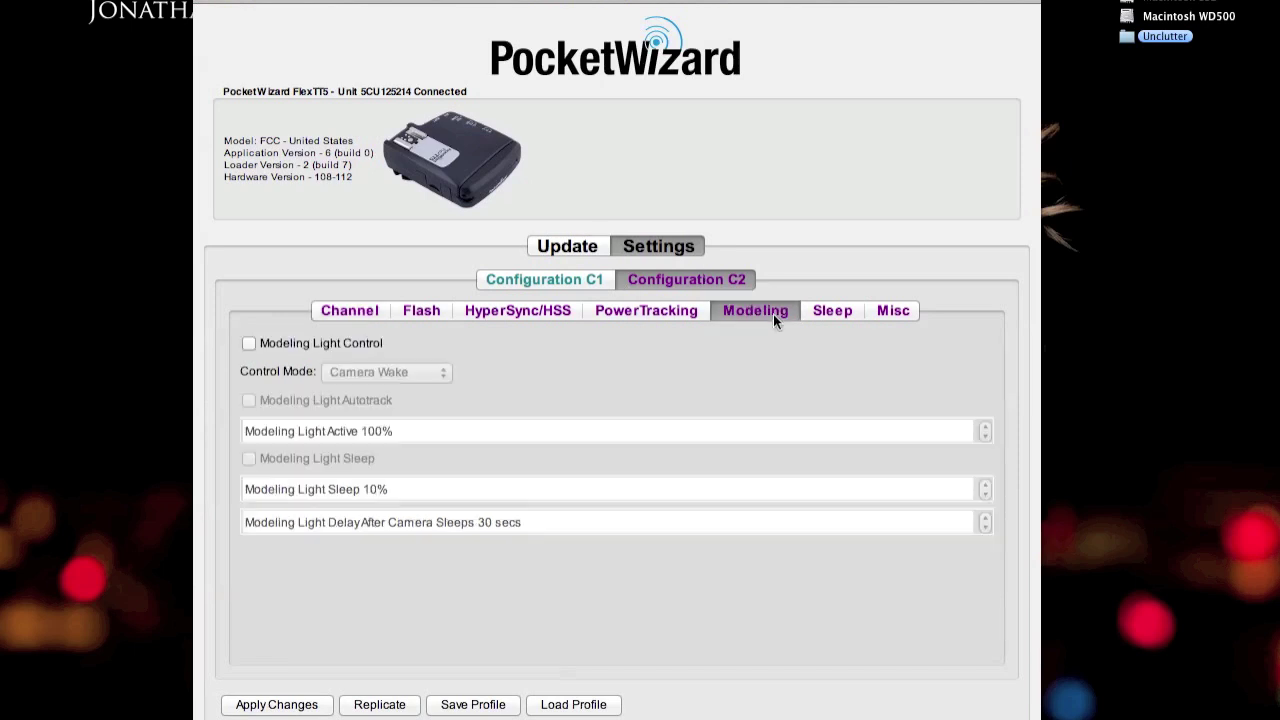
{"action": "left_click", "coordinate": [581, 279]}
{"action": "left_click", "coordinate": [572, 281]}
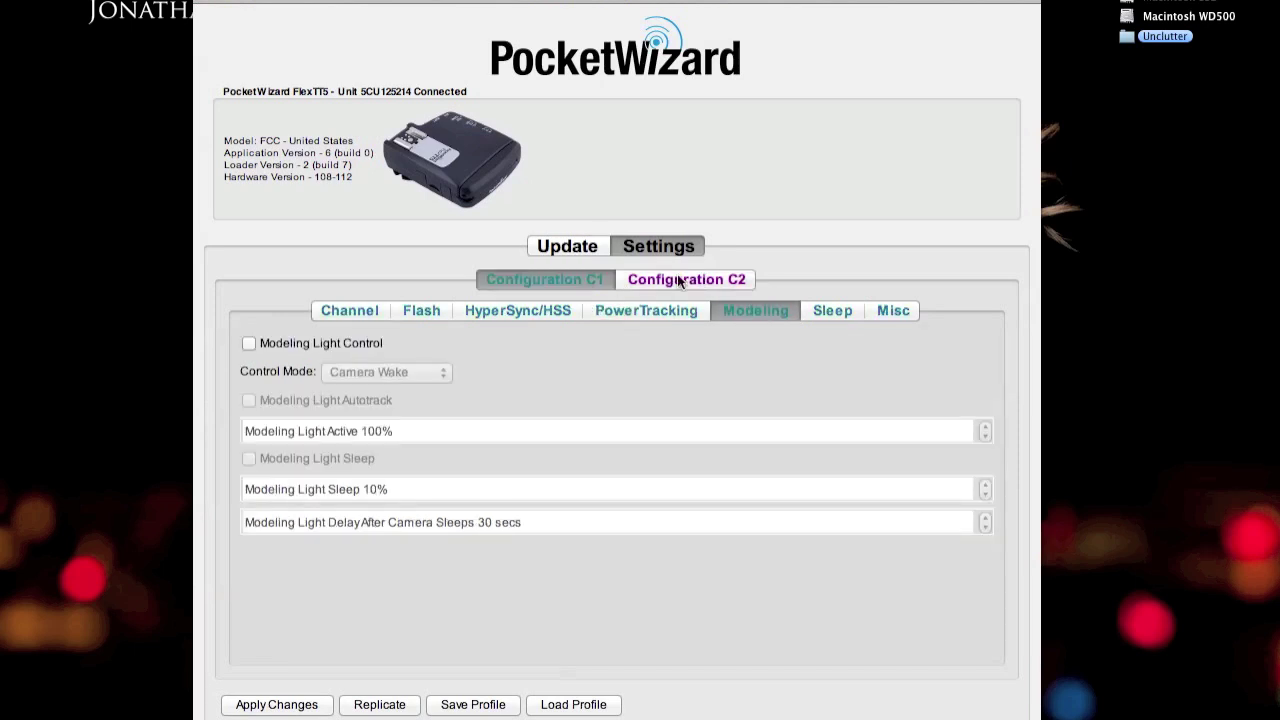
{"action": "left_click", "coordinate": [529, 279]}
{"action": "left_click", "coordinate": [358, 316]}
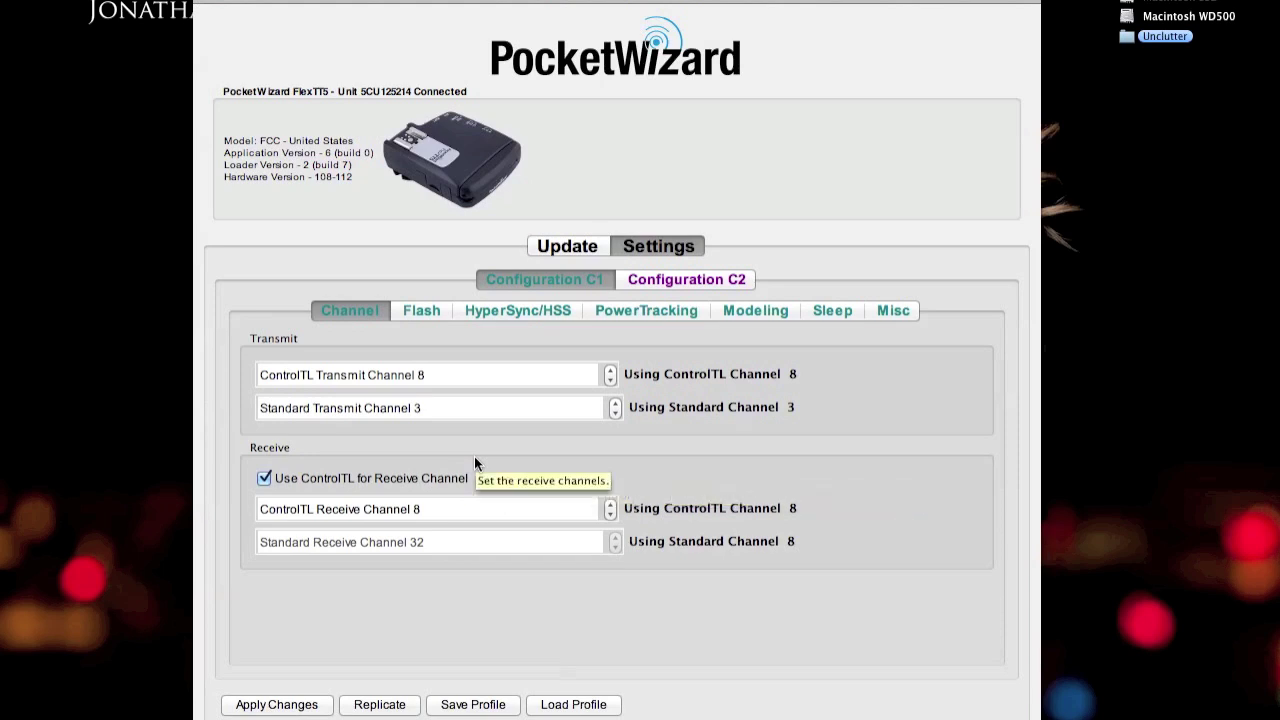
Compare C1's channels 8/3 against C2's 9/4, ending on C2.
{"action": "left_click", "coordinate": [675, 282]}
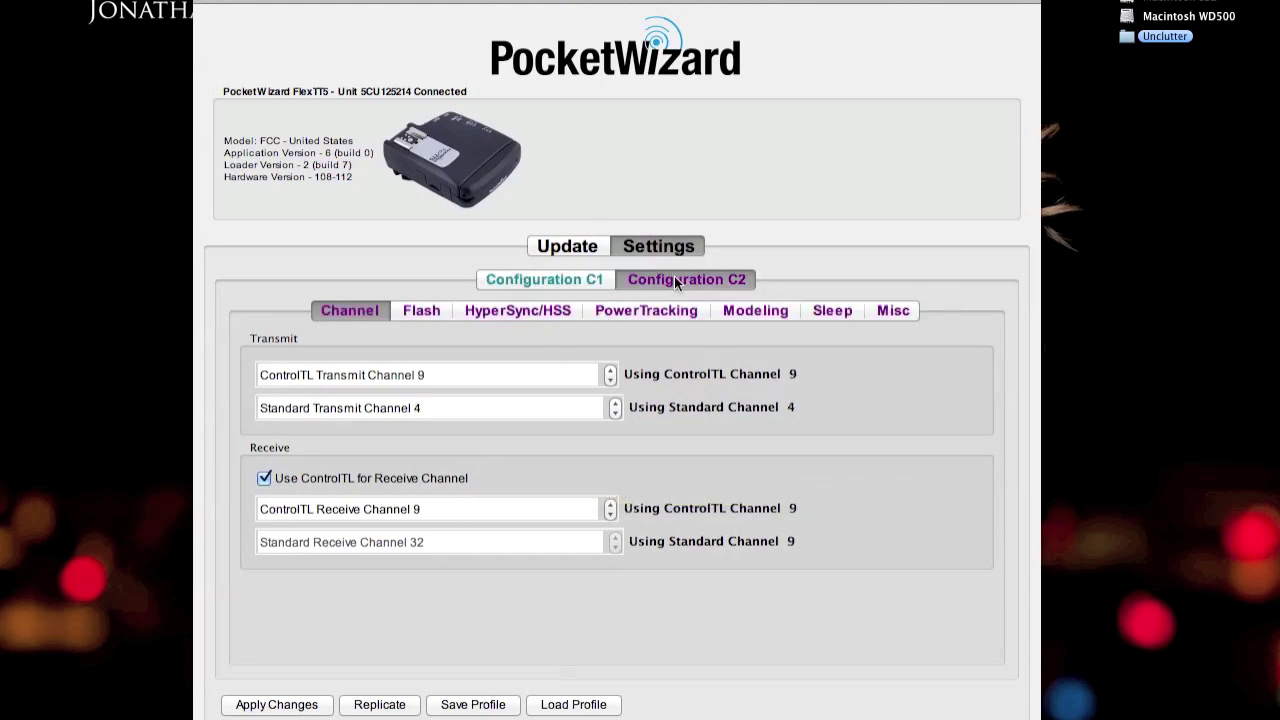
{"action": "left_click", "coordinate": [583, 277]}
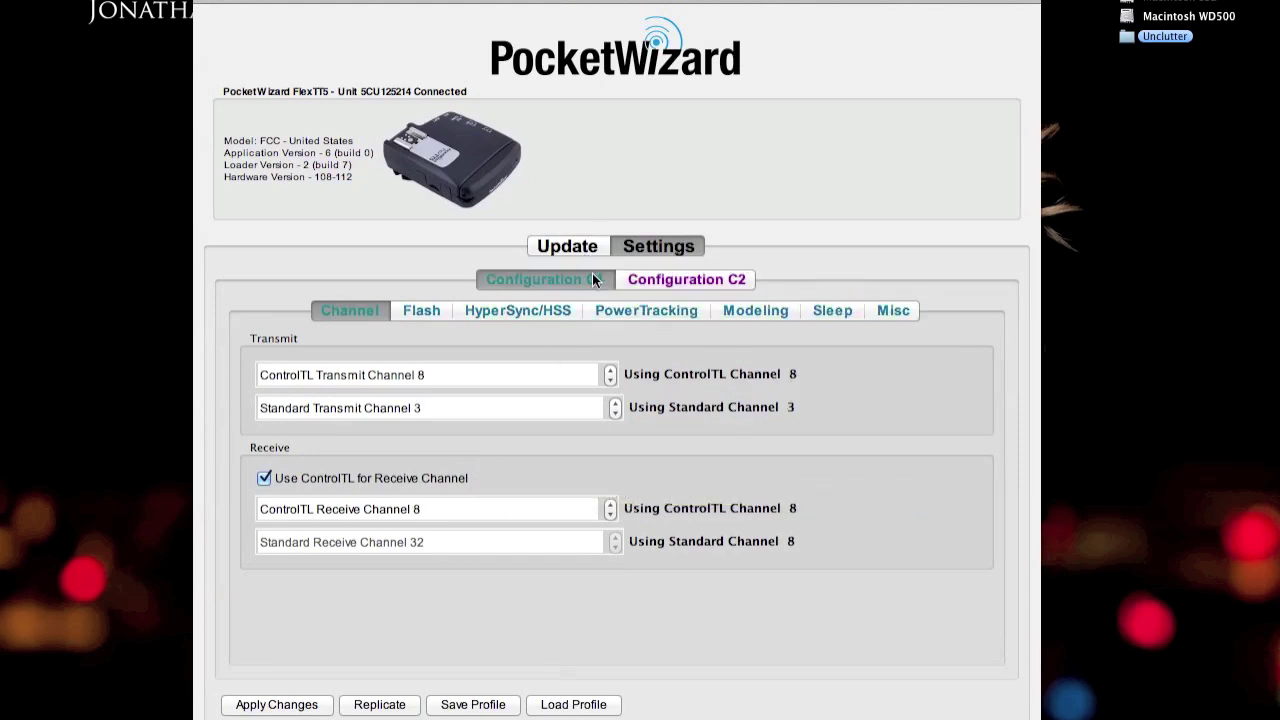
{"action": "mouse_move", "coordinate": [741, 419]}
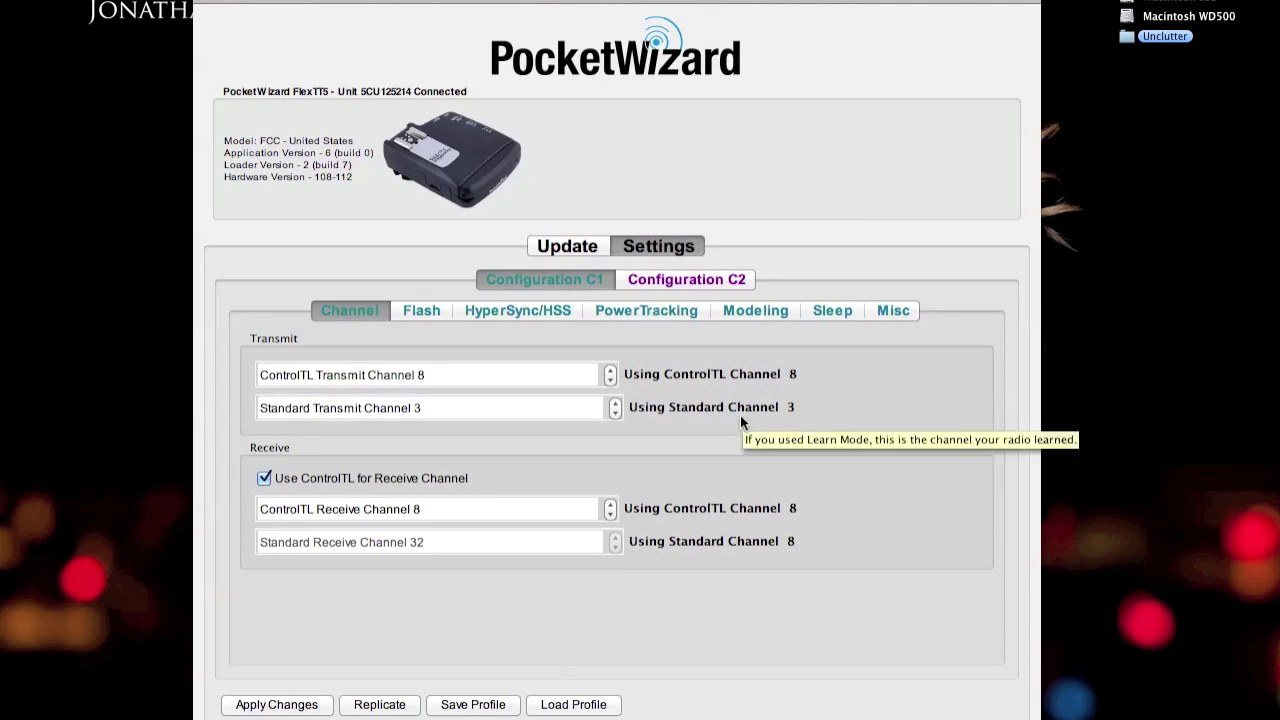
{"action": "left_click", "coordinate": [648, 279]}
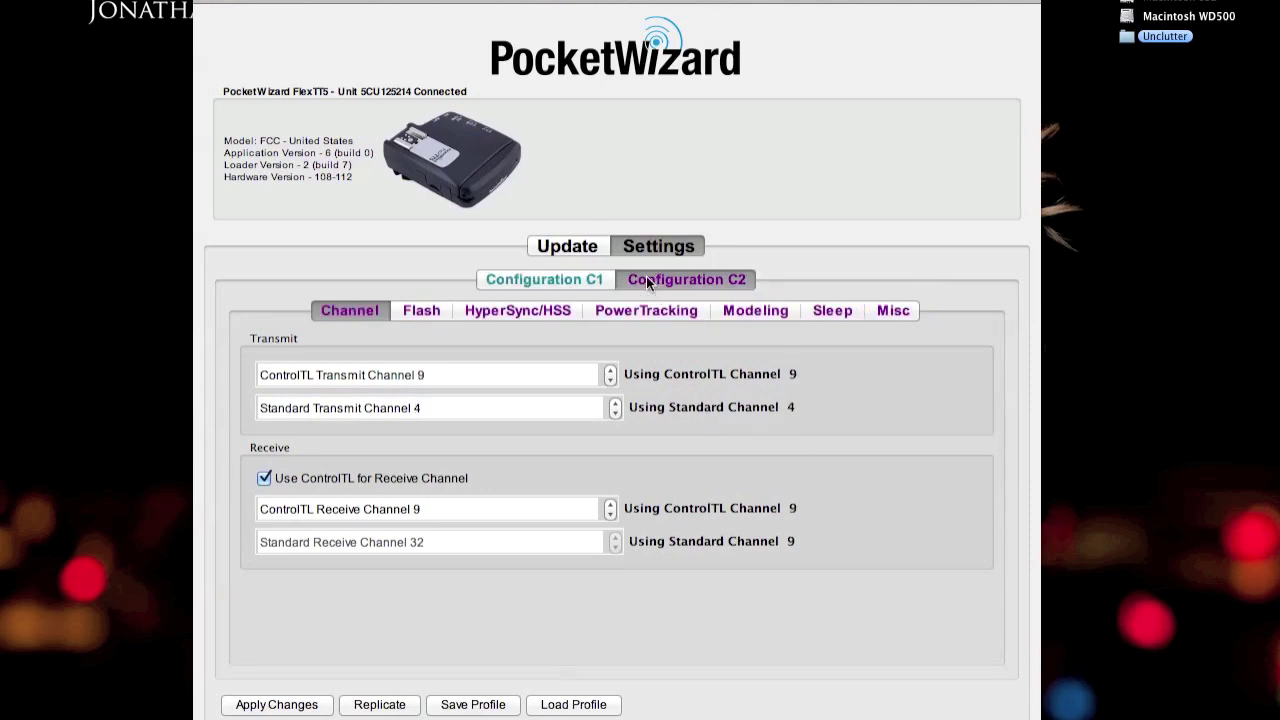
{"action": "left_click", "coordinate": [540, 279]}
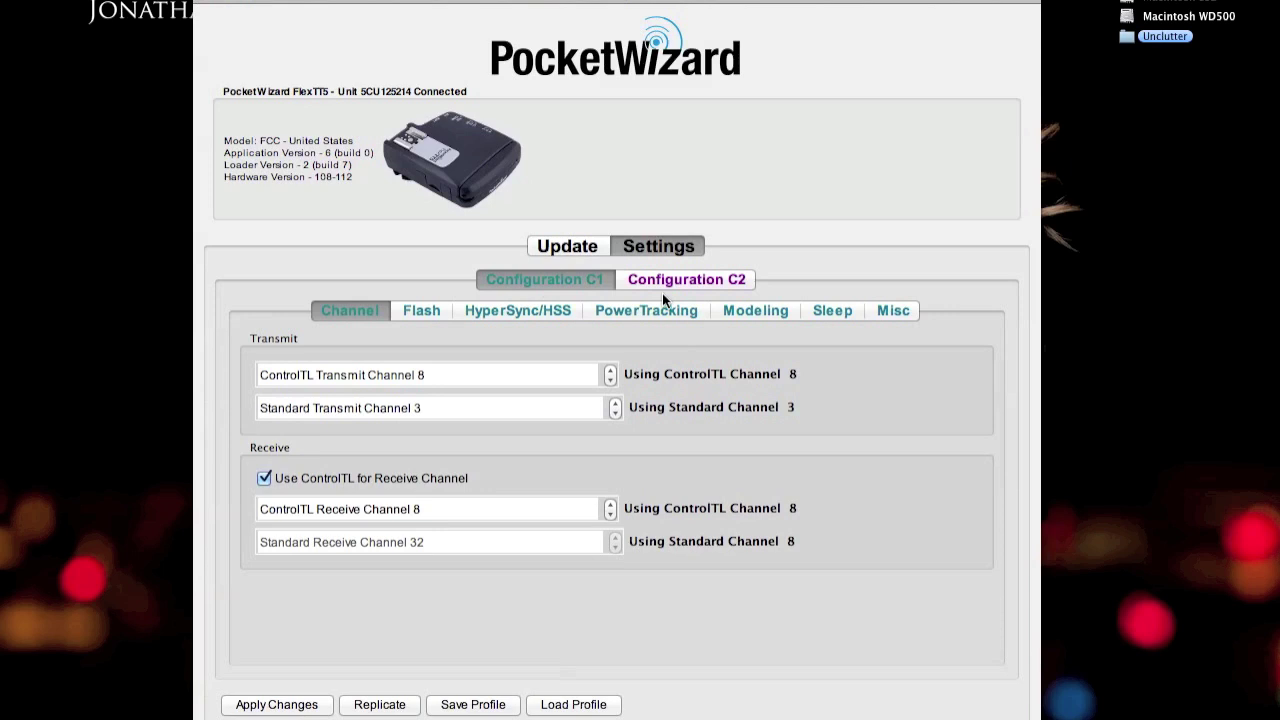
{"action": "mouse_move", "coordinate": [556, 385]}
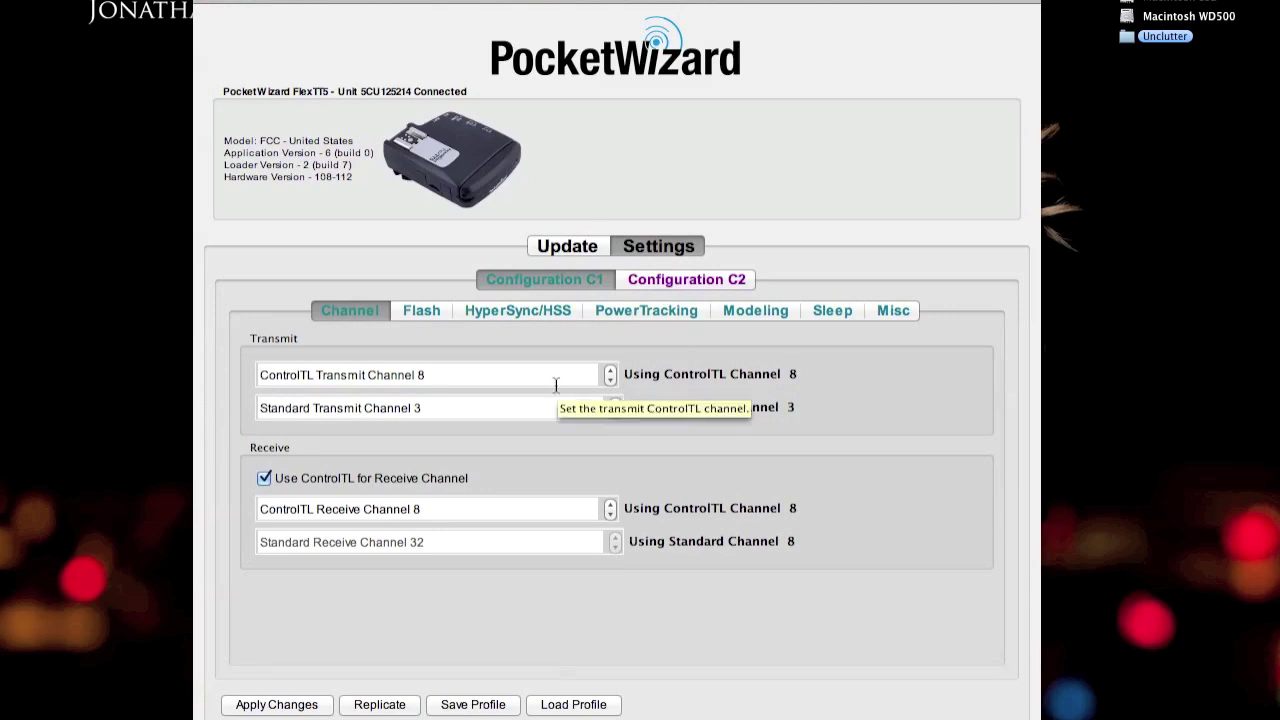
{"action": "left_click", "coordinate": [680, 279]}
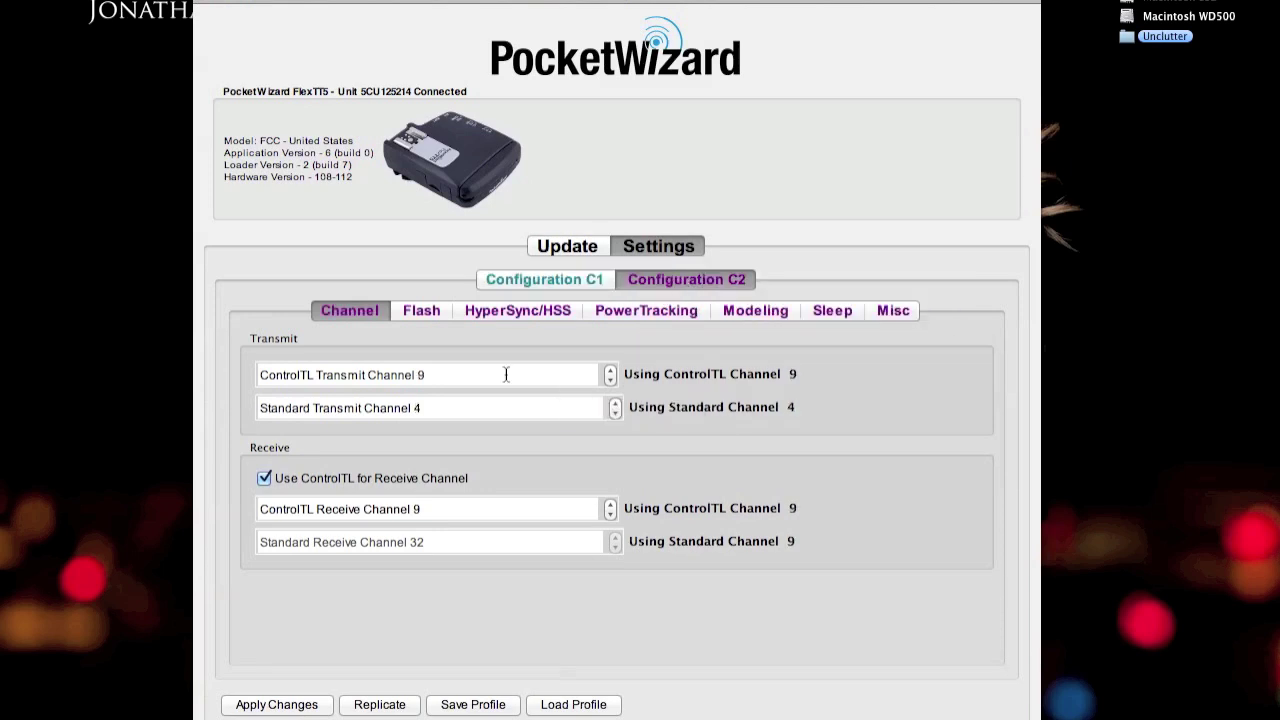
Alternate between C1 (8/3) and C2 (9/4) several times, finishing on C1.
{"action": "left_click", "coordinate": [564, 284]}
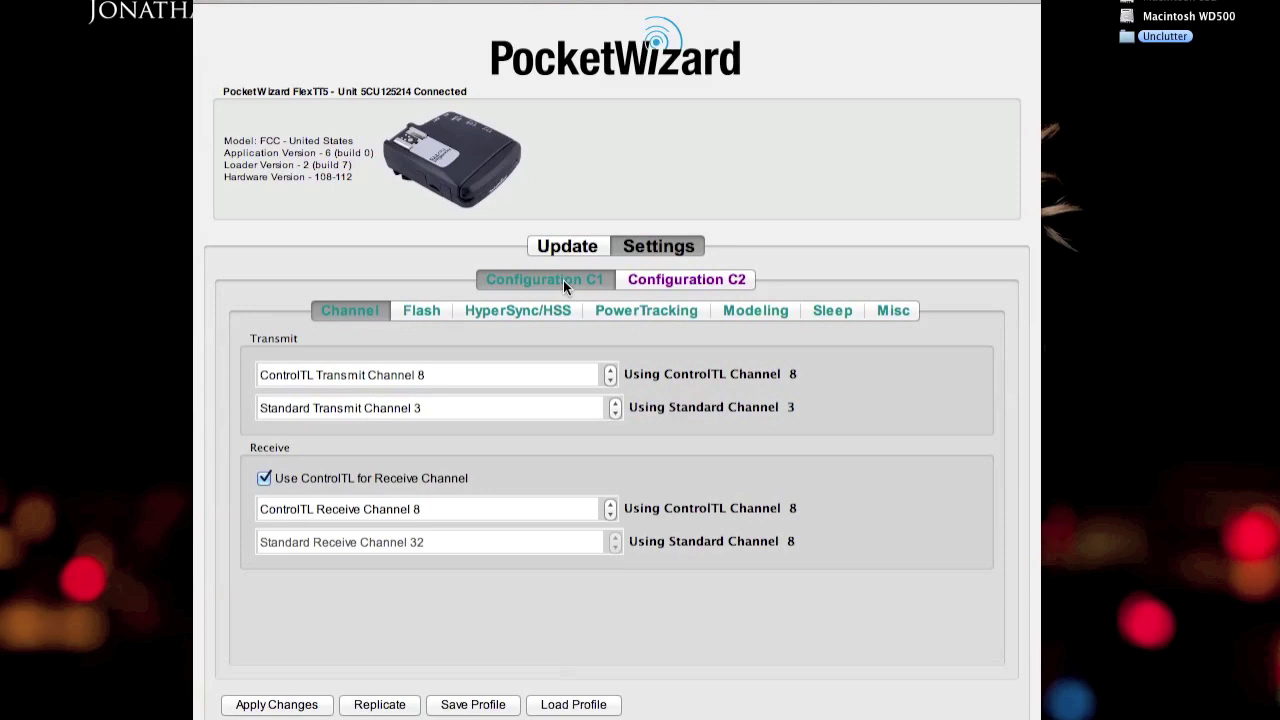
{"action": "left_click", "coordinate": [675, 274]}
{"action": "left_click", "coordinate": [571, 272]}
{"action": "left_click", "coordinate": [685, 284]}
{"action": "left_click", "coordinate": [563, 278]}
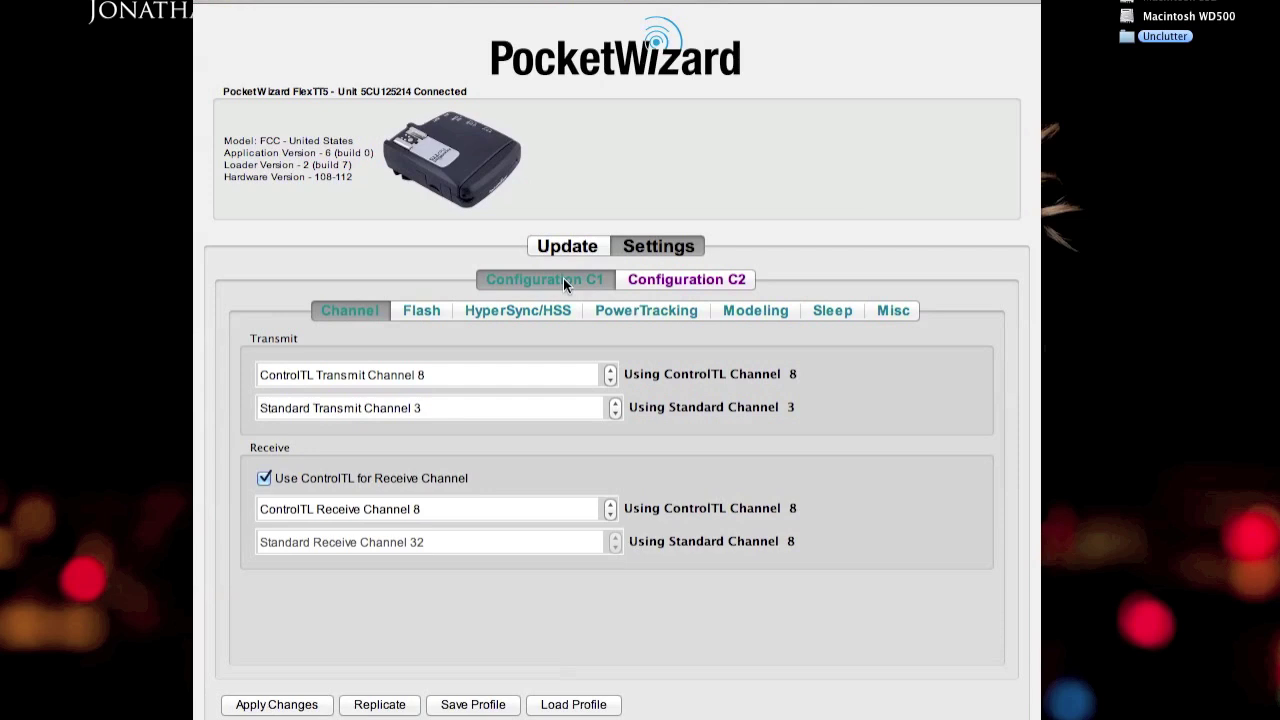